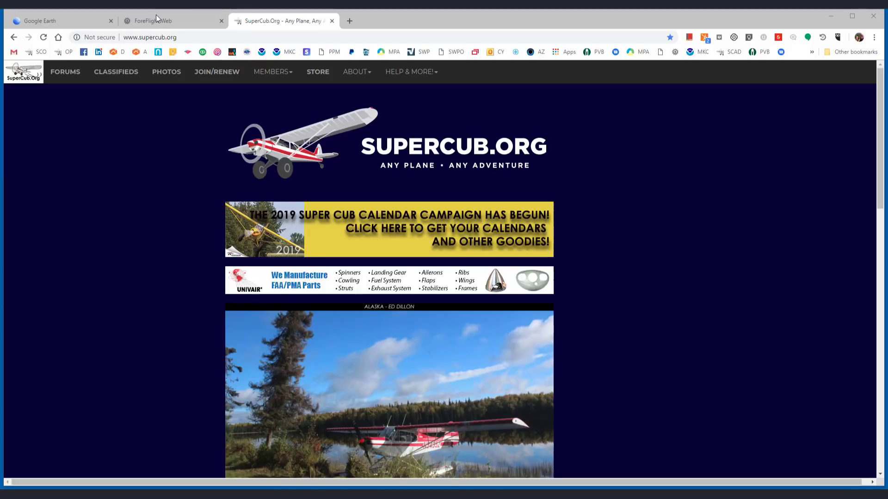
# - Switch to the ForeFlight Web tab showing the Kansas City sectional chart
pyautogui.click(187, 22)
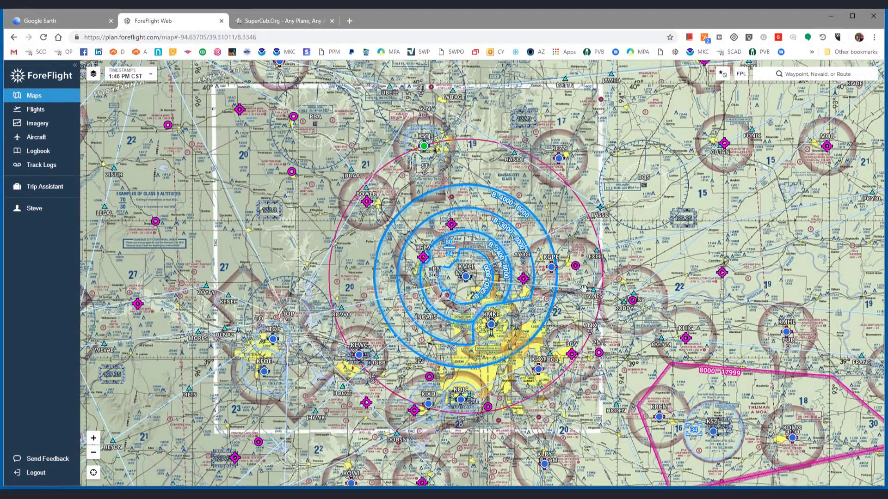
# - Zoom the sectional chart in on Kansas City International's Class B airspace rings
pyautogui.scroll(3, 495, 334)
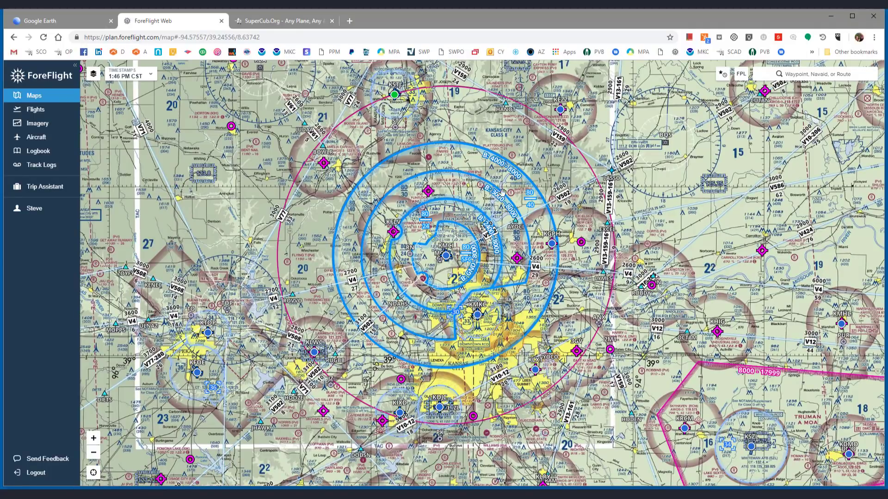
pyautogui.scroll(1, 451, 267)
pyautogui.scroll(-2, 451, 267)
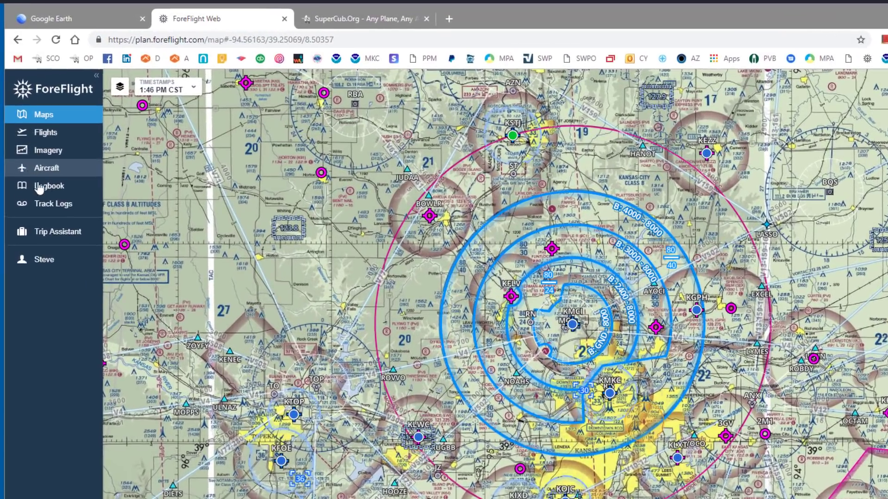
# - Open the June 13, 2018 KJSY - 3U2 track log from page 2 of Track Logs
pyautogui.click(48, 205)
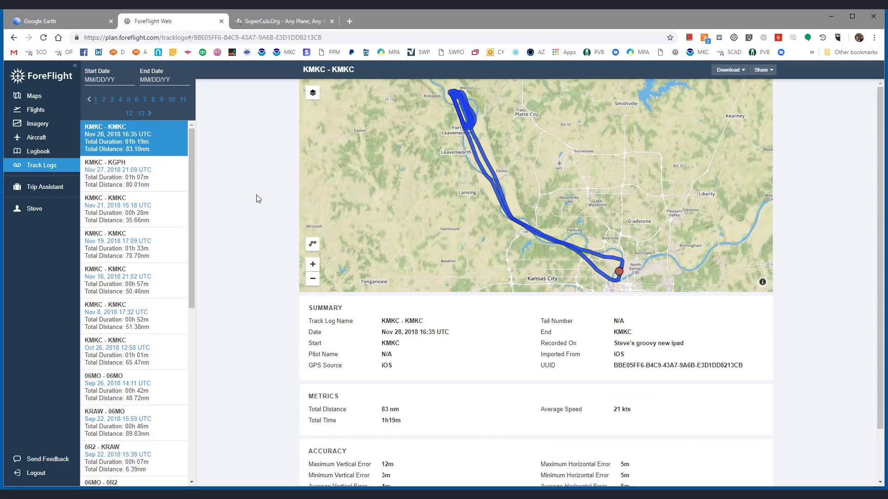
pyautogui.click(104, 100)
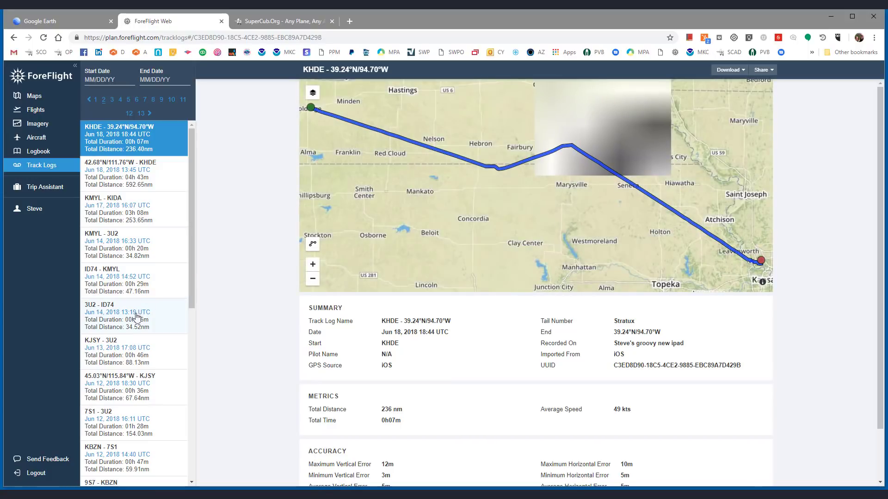
pyautogui.click(119, 350)
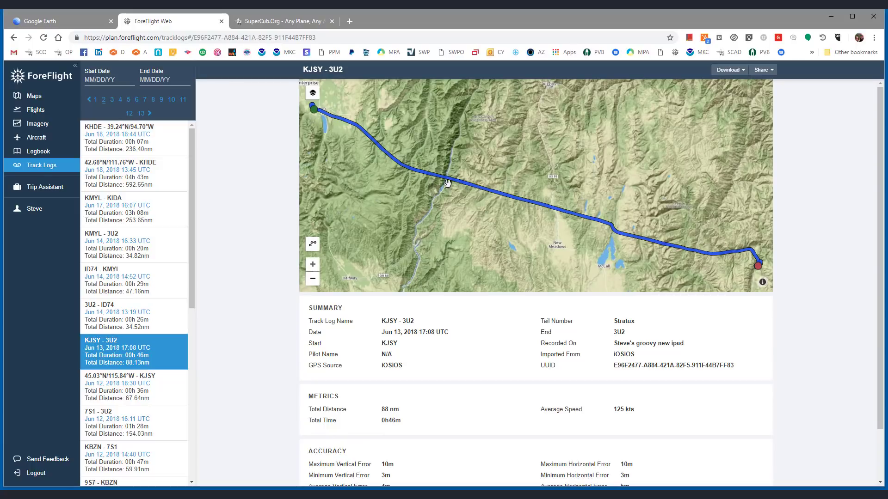
# - Pan and zoom the route map to inspect the track's end loop and route
pyautogui.moveTo(761, 282)
pyautogui.moveTo(714, 271); pyautogui.dragTo(546, 196)
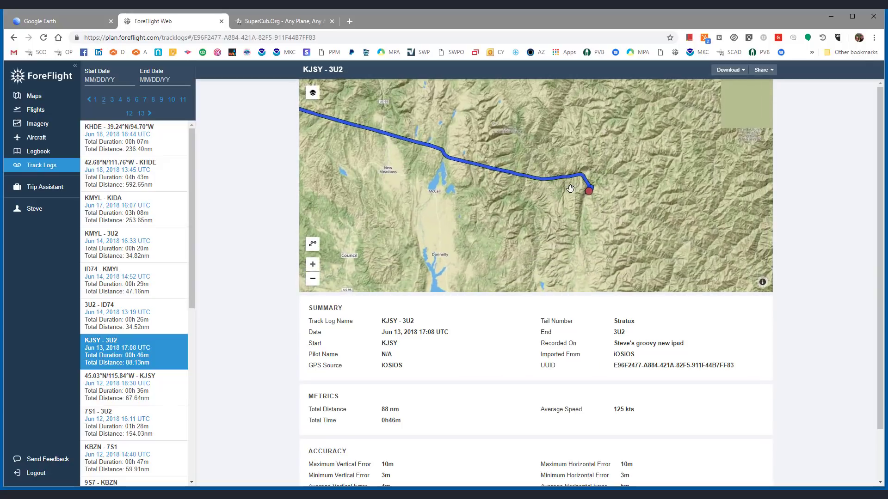
pyautogui.scroll(5, 627, 205)
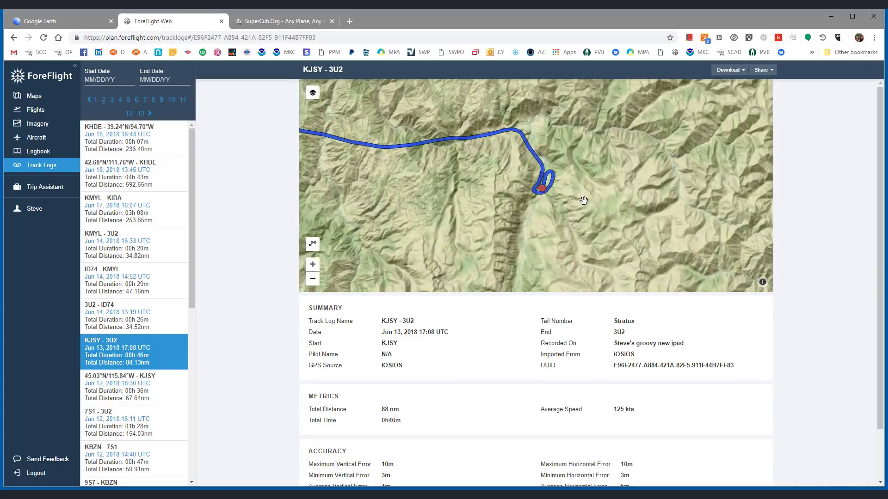
pyautogui.scroll(2, 583, 200)
pyautogui.moveTo(466, 210); pyautogui.dragTo(483, 228)
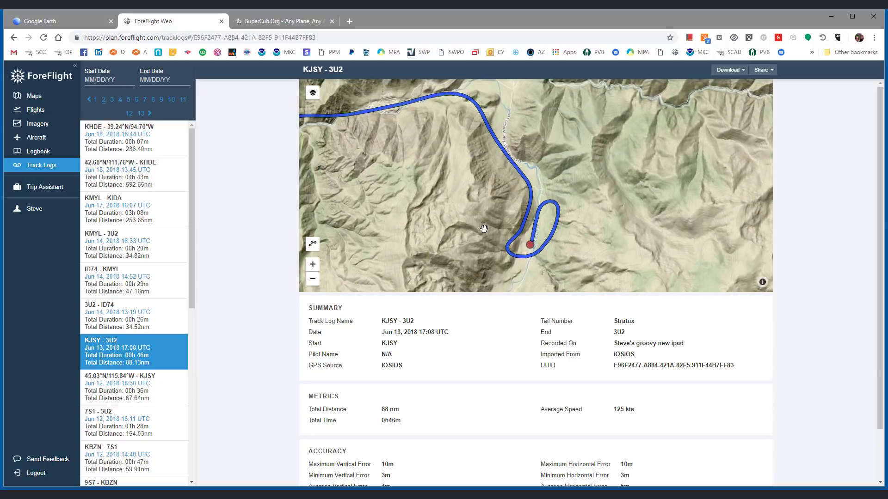
pyautogui.scroll(1, 484, 228)
pyautogui.scroll(-1, 490, 215)
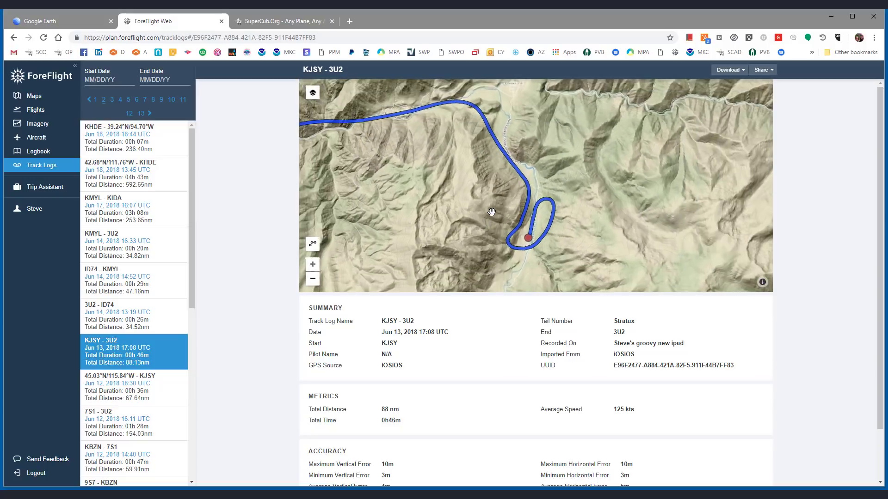
pyautogui.scroll(-3, 491, 216)
pyautogui.moveTo(452, 199); pyautogui.dragTo(618, 185)
pyautogui.scroll(3, 374, 158)
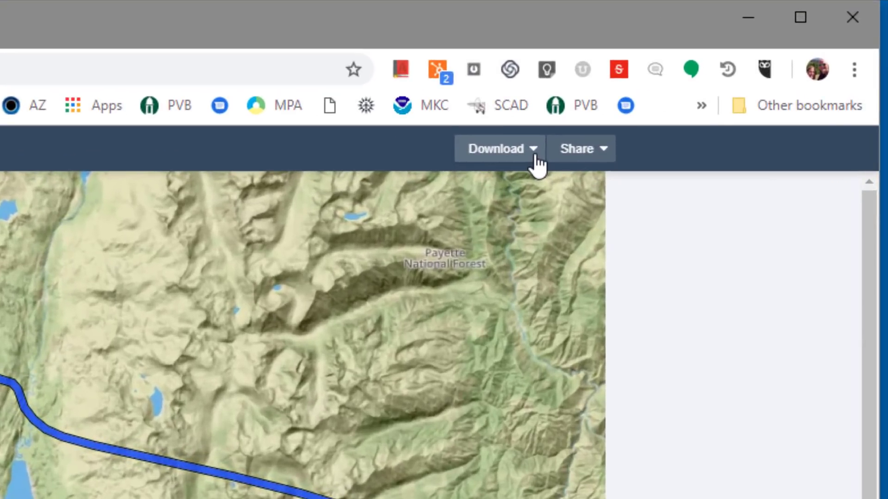
# - Download the KJSY - 3U2 track as KML (Full) to tracklog.kml, then go to Google Earth
pyautogui.click(736, 77)
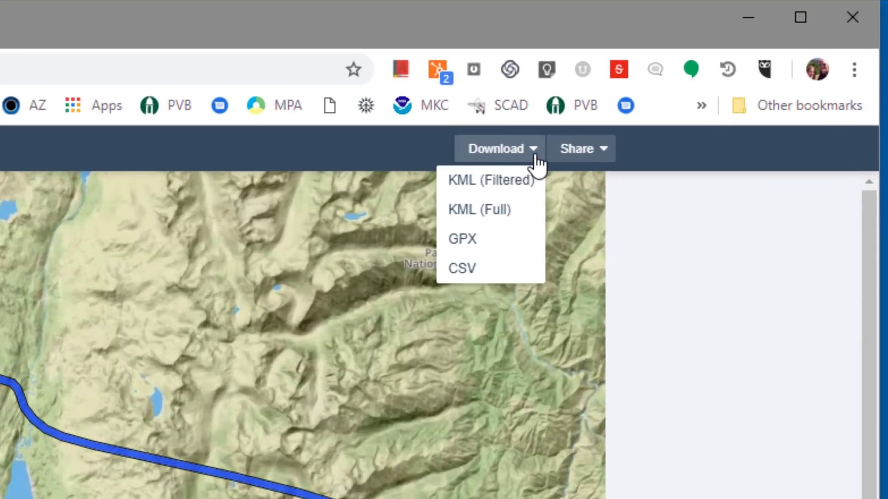
pyautogui.click(491, 212)
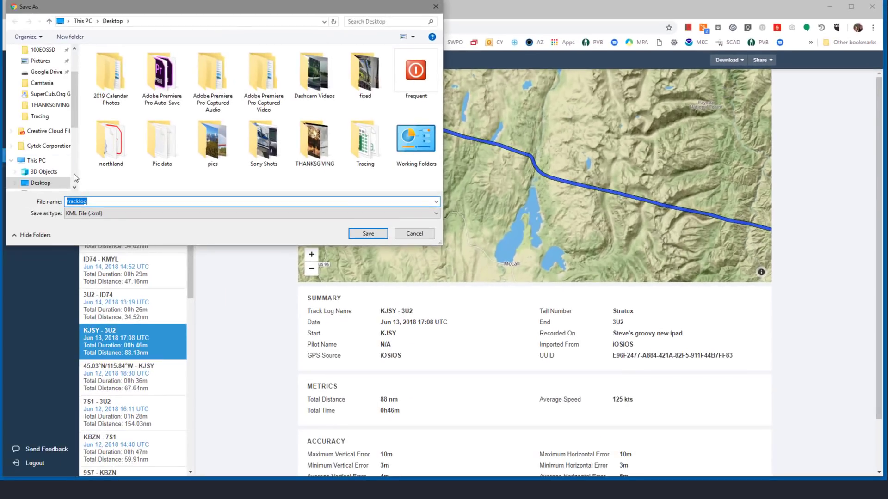
pyautogui.click(362, 235)
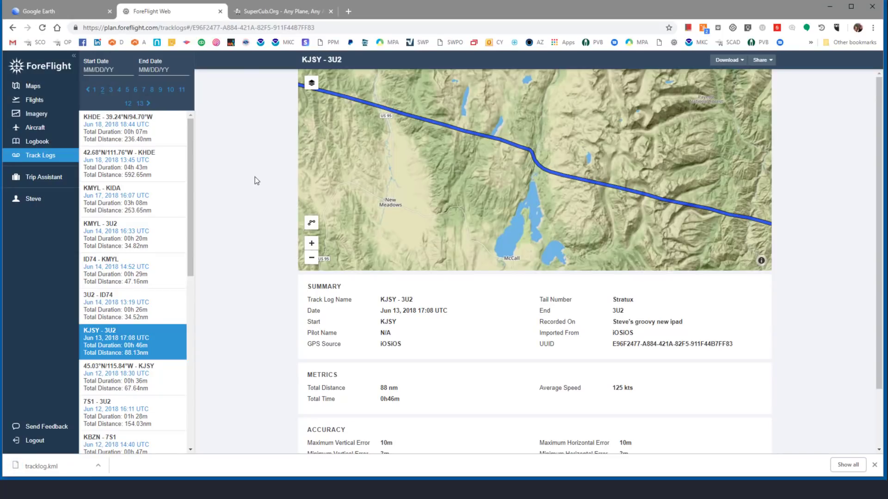
pyautogui.click(51, 11)
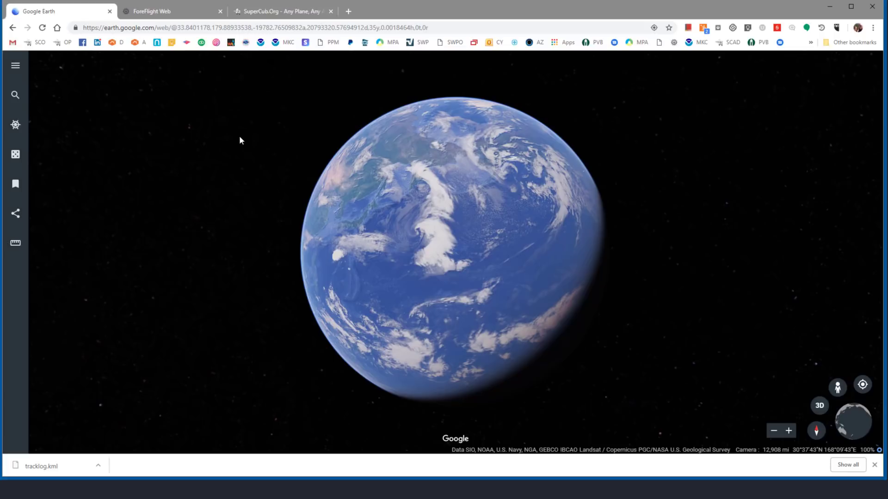
# - Turn on Enable KML file import in Google Earth settings, save, and open My Places
pyautogui.click(16, 65)
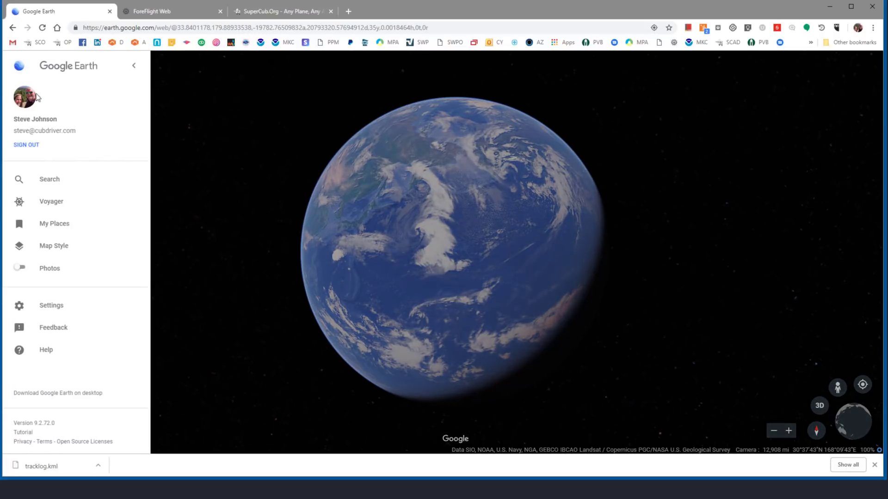
pyautogui.click(53, 228)
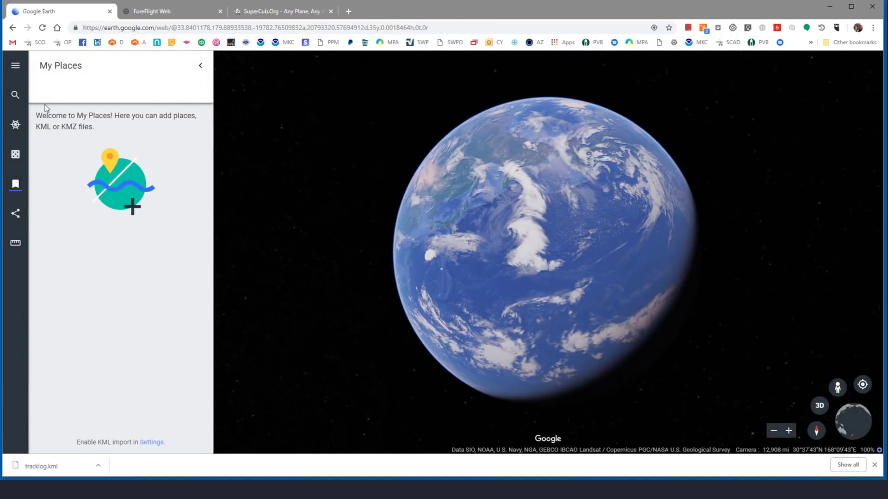
pyautogui.click(15, 65)
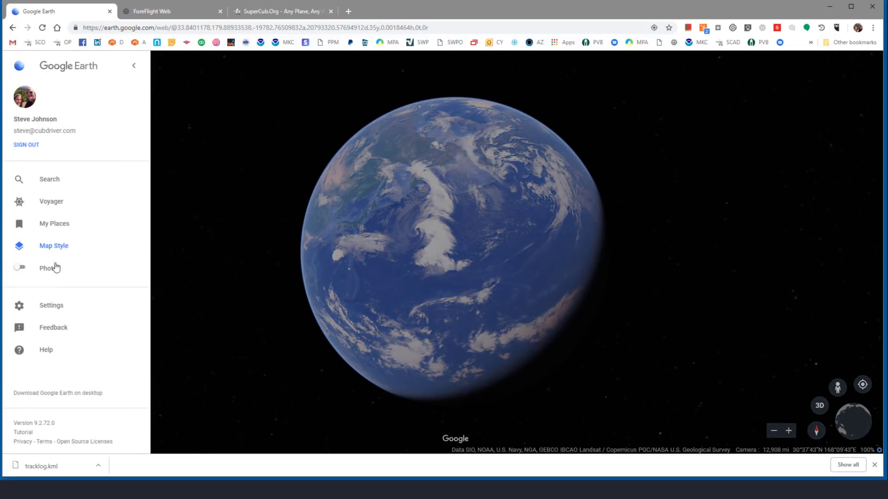
pyautogui.click(54, 309)
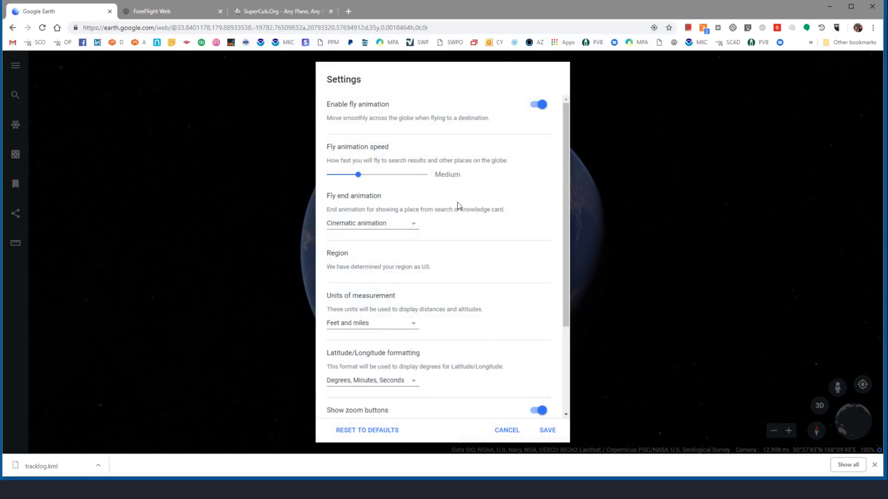
pyautogui.scroll(-5, 448, 178)
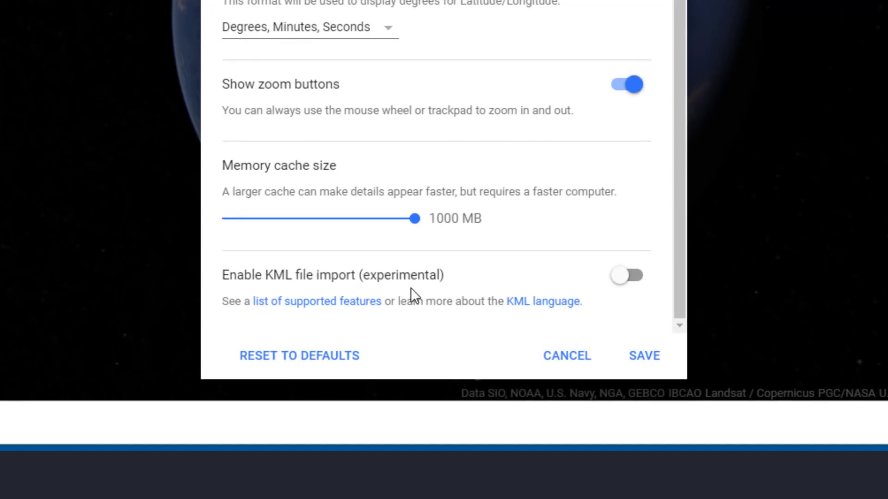
pyautogui.click(626, 276)
pyautogui.click(644, 355)
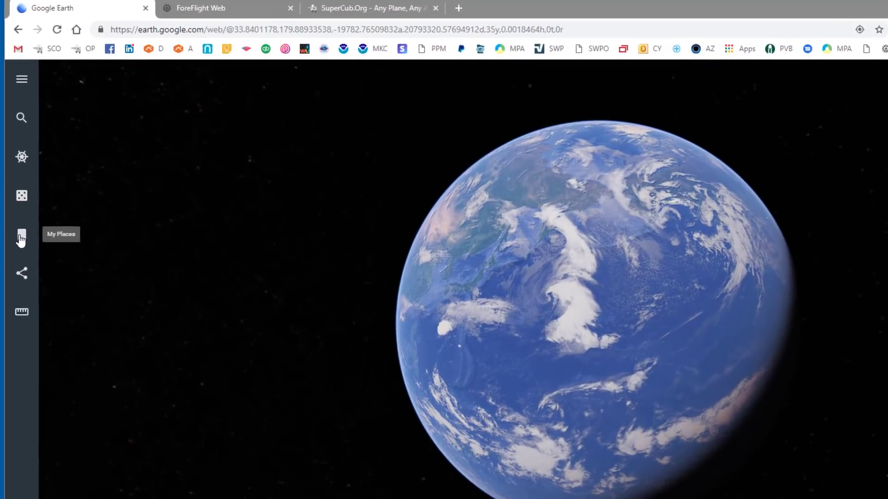
pyautogui.click(20, 198)
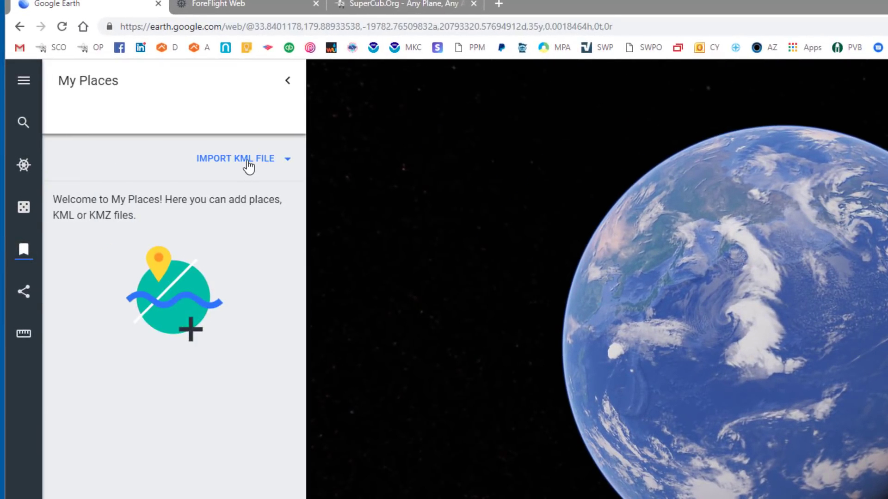
# - Import tracklog.kml from the computer through the KML file import option
pyautogui.click(249, 167)
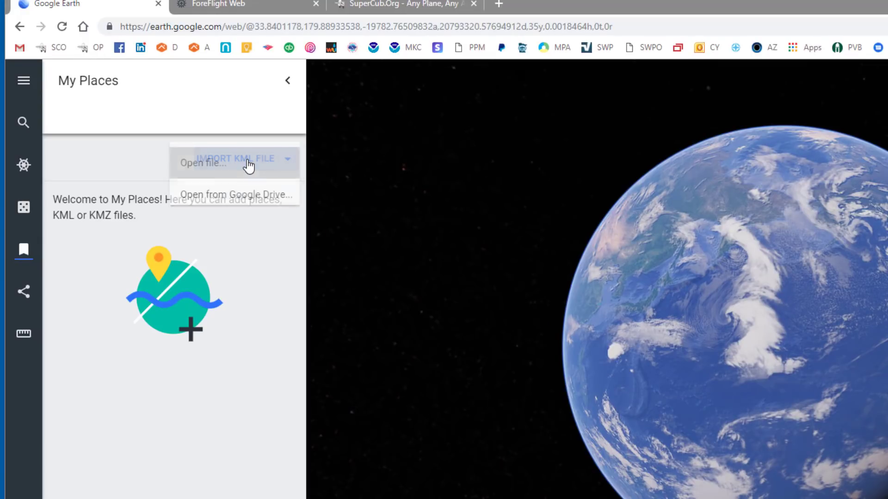
pyautogui.click(248, 166)
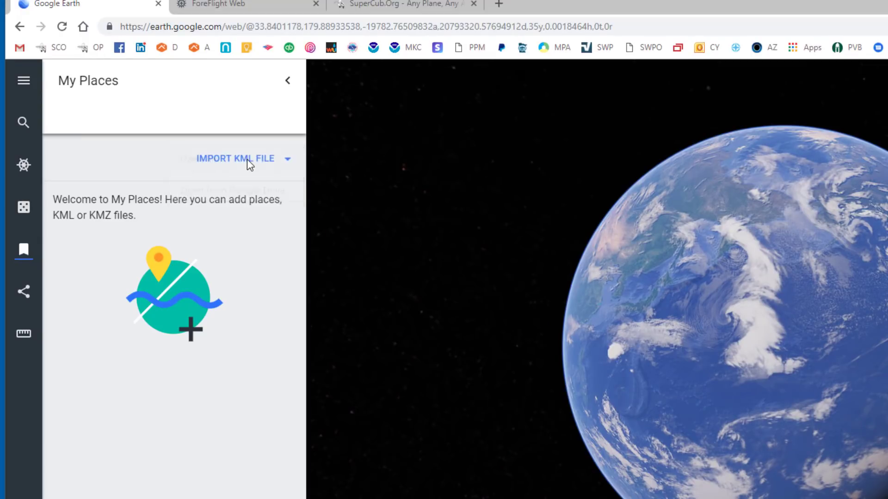
pyautogui.write('tra')
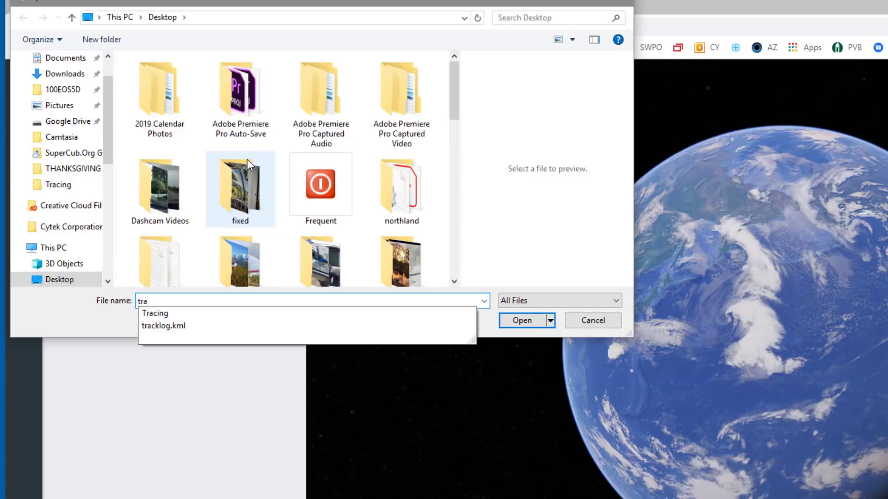
pyautogui.press('Down')
pyautogui.press('Down')
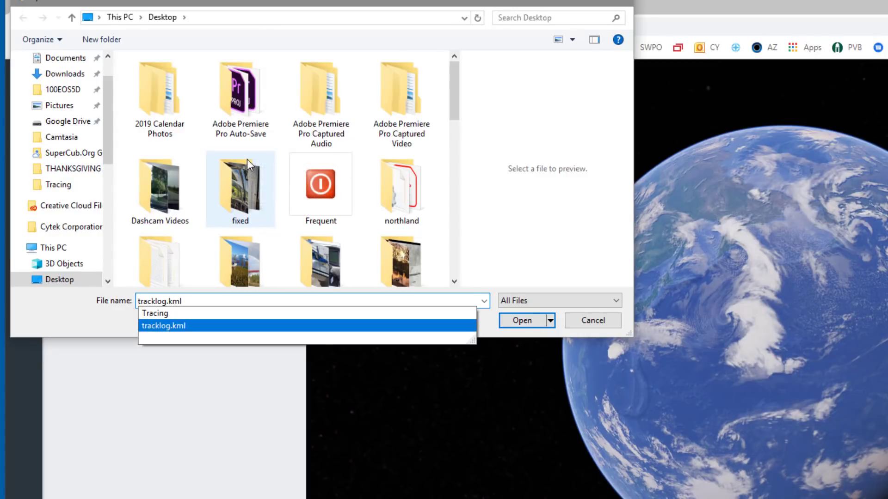
pyautogui.press('Return')
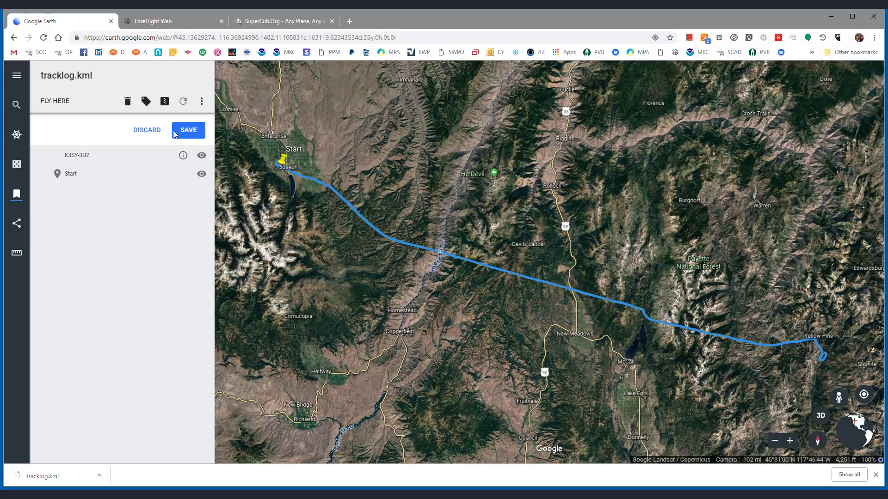
# - Save the imported track to My Places and zoom toward Joseph State Airport
pyautogui.click(174, 133)
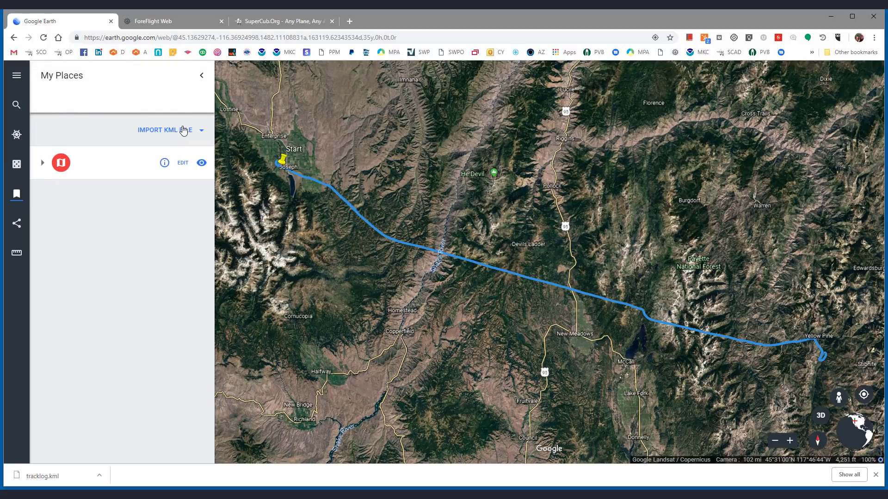
pyautogui.scroll(5, 296, 187)
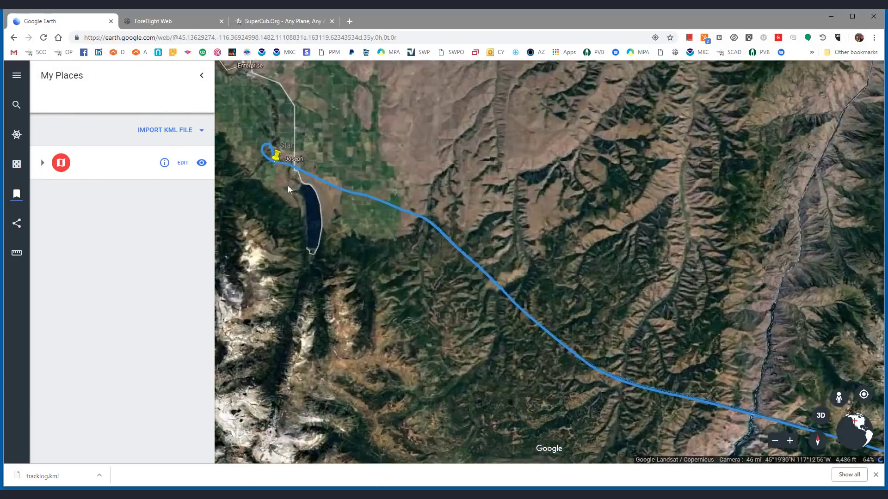
pyautogui.scroll(5, 435, 252)
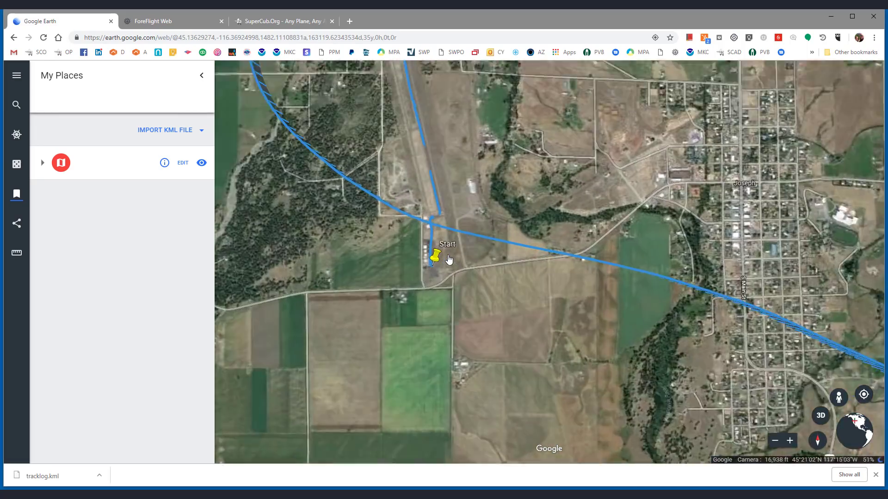
pyautogui.scroll(2, 448, 260)
pyautogui.moveTo(448, 260); pyautogui.dragTo(390, 358)
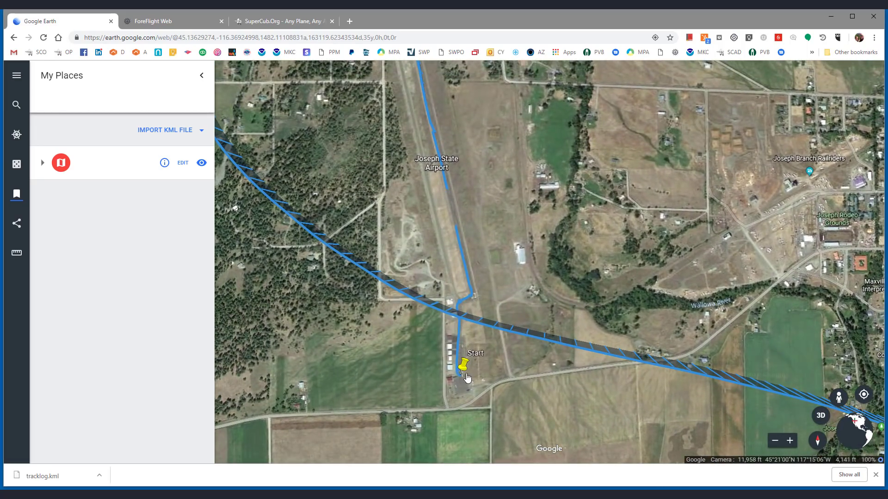
# - Inspect the track's loop around Joseph State Airport and tilt the map into 3D
pyautogui.scroll(-3, 374, 331)
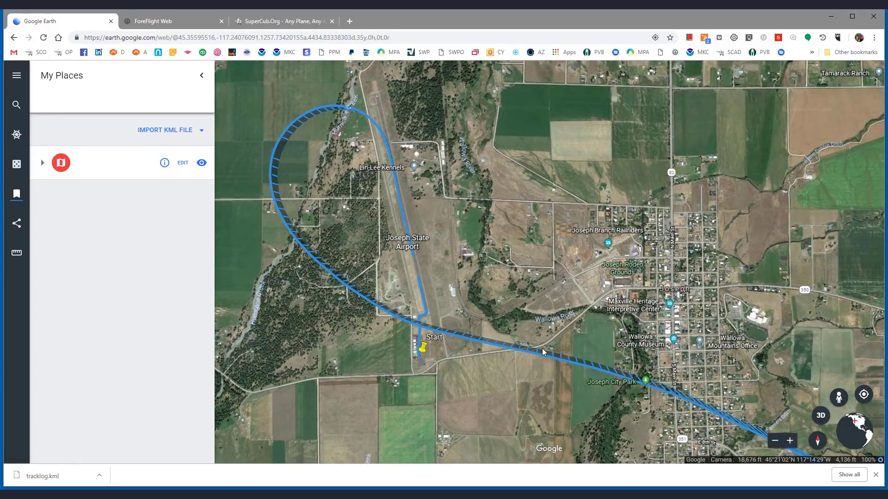
pyautogui.scroll(2, 536, 381)
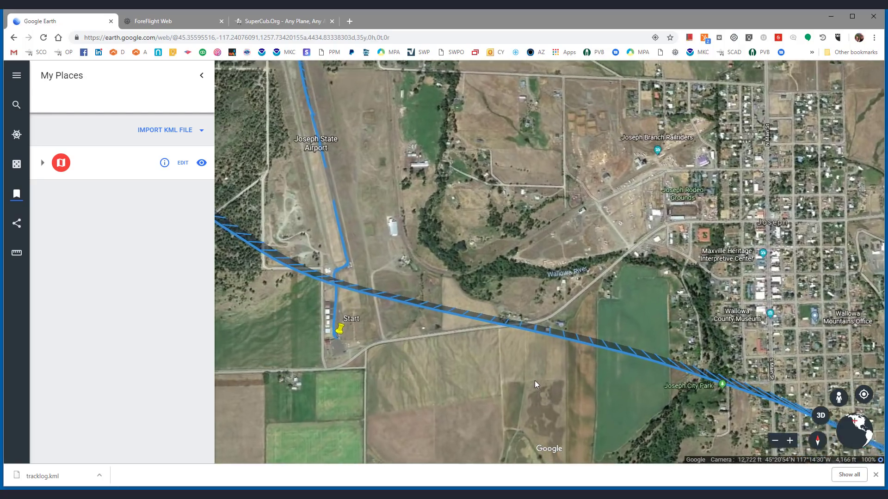
pyautogui.scroll(-3, 499, 367)
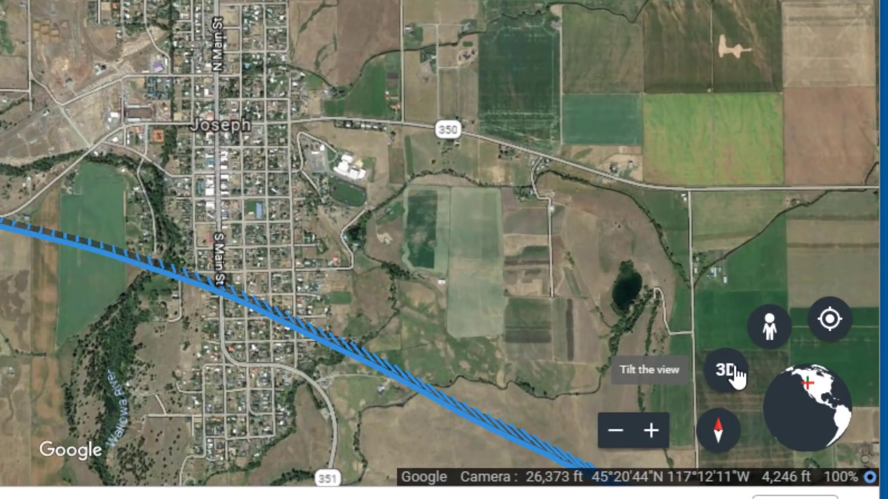
pyautogui.click(735, 372)
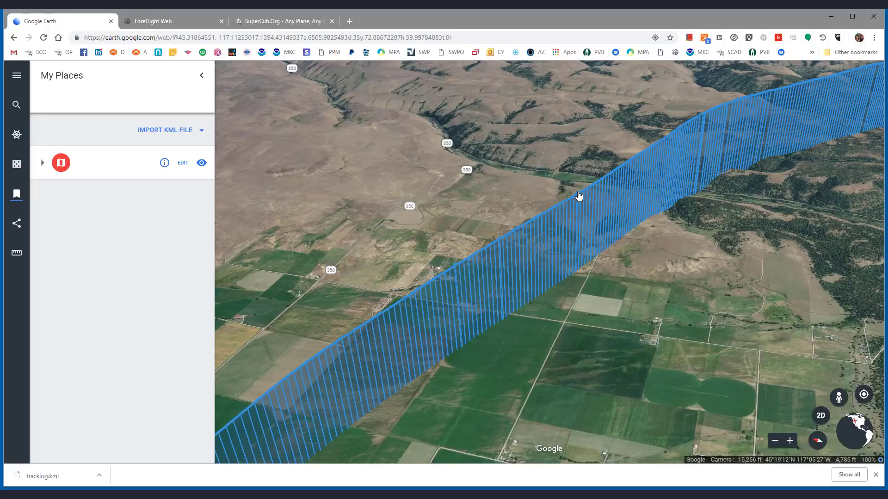
# - Follow the blue 3D curtain from the Snake River canyon past Black Point Bluff
pyautogui.moveTo(744, 216); pyautogui.dragTo(750, 196)
pyautogui.moveTo(478, 282); pyautogui.dragTo(503, 307)
pyautogui.moveTo(747, 220); pyautogui.dragTo(763, 203)
pyautogui.scroll(-10, 662, 296)
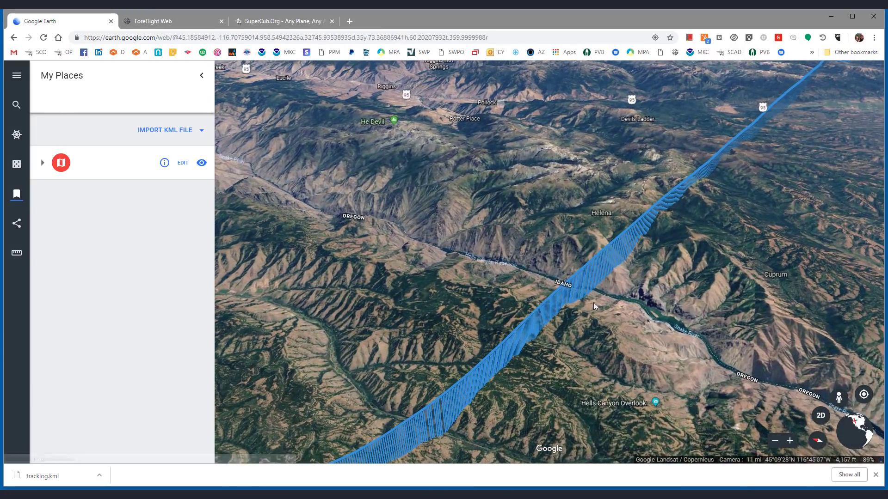
pyautogui.scroll(3, 597, 308)
pyautogui.scroll(3, 577, 225)
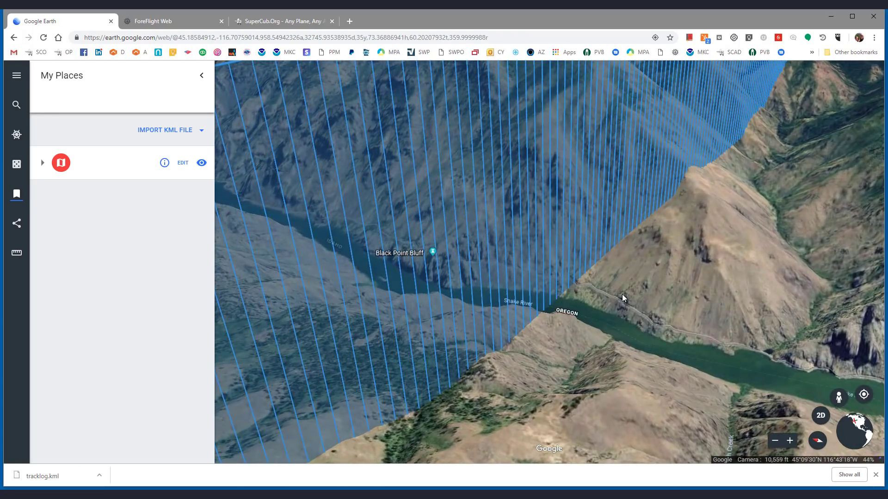
pyautogui.scroll(2, 622, 294)
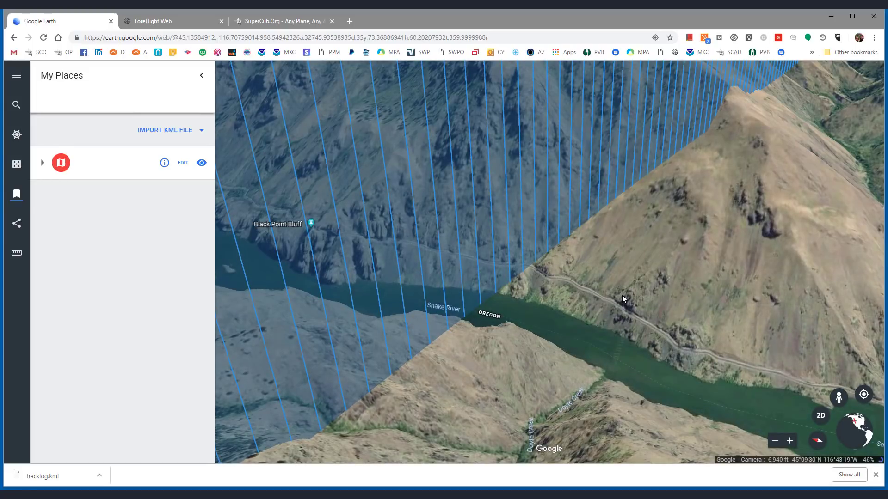
pyautogui.scroll(-3, 622, 294)
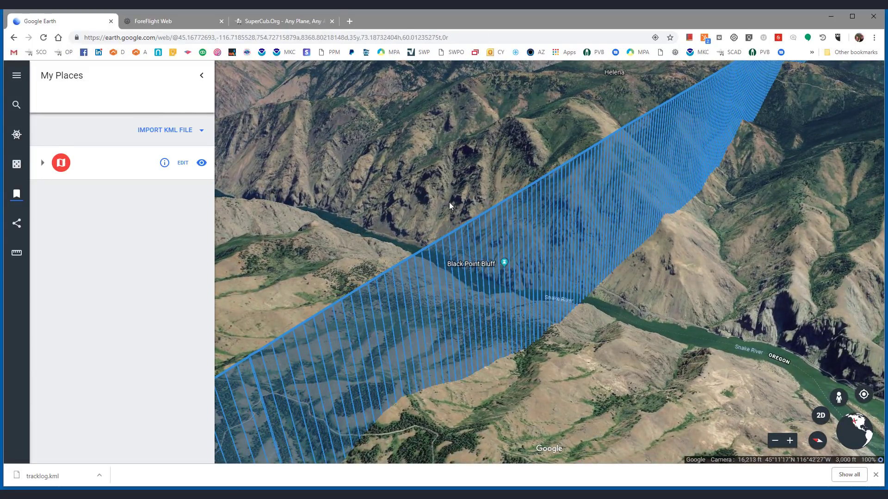
pyautogui.scroll(-3, 775, 204)
# - Pan southeast past Yellow Pine and zoom in on the loop around Johnson Creek Airport
pyautogui.moveTo(775, 204); pyautogui.dragTo(482, 330)
pyautogui.scroll(-5, 623, 285)
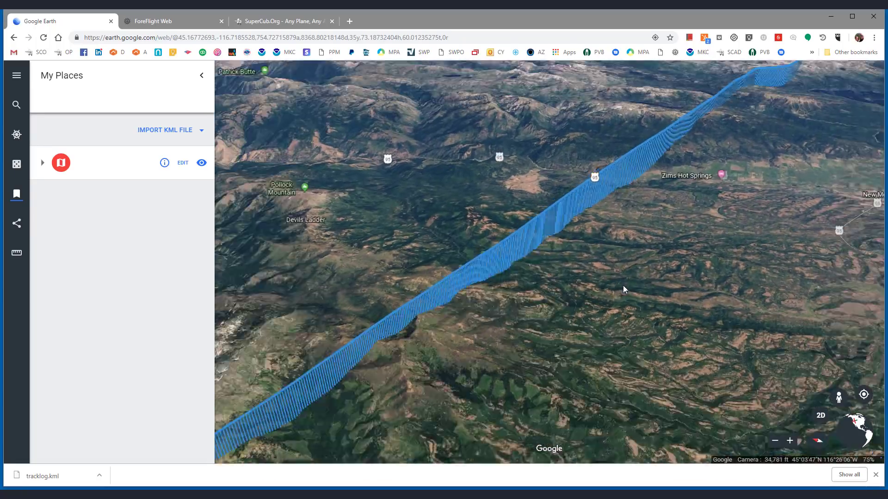
pyautogui.scroll(3, 580, 288)
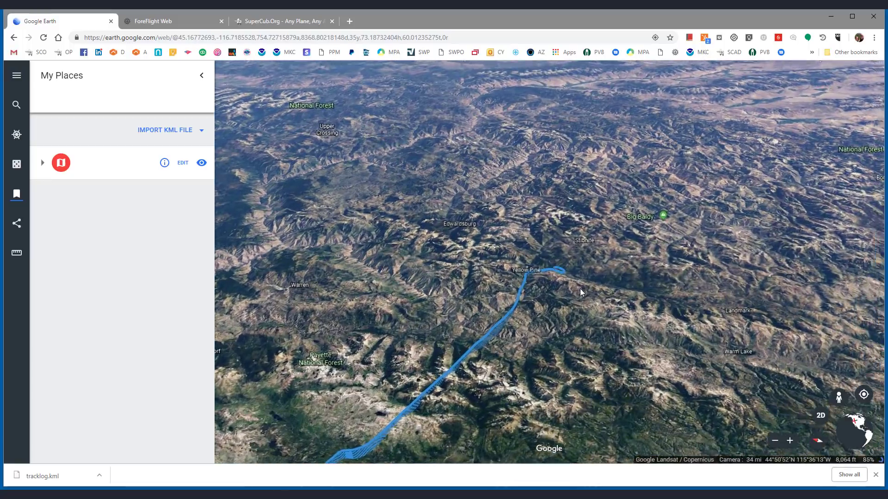
pyautogui.scroll(5, 572, 288)
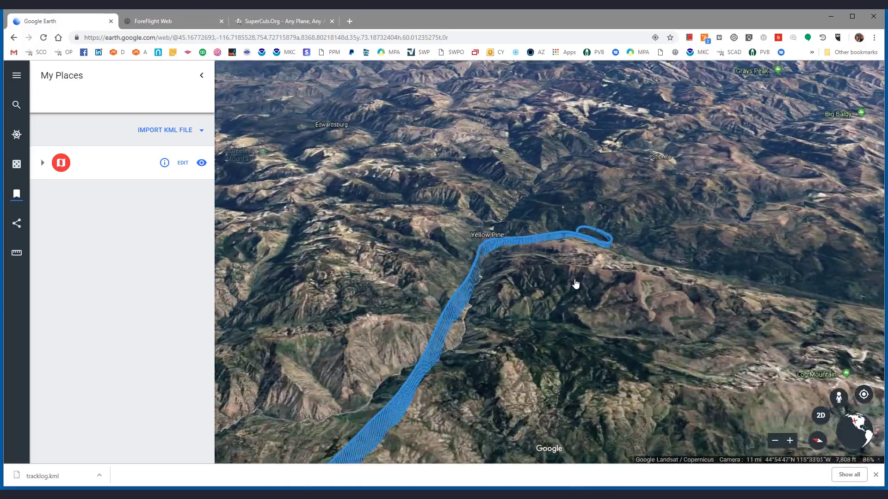
pyautogui.scroll(3, 497, 331)
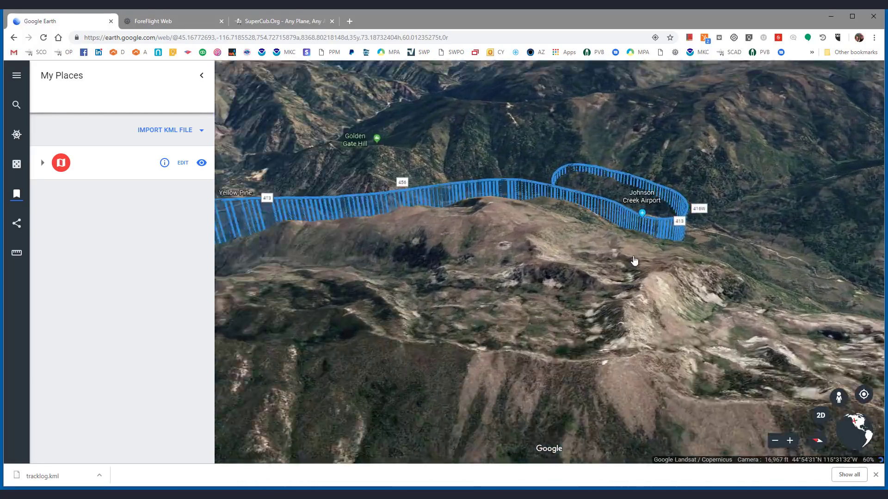
pyautogui.scroll(2, 563, 284)
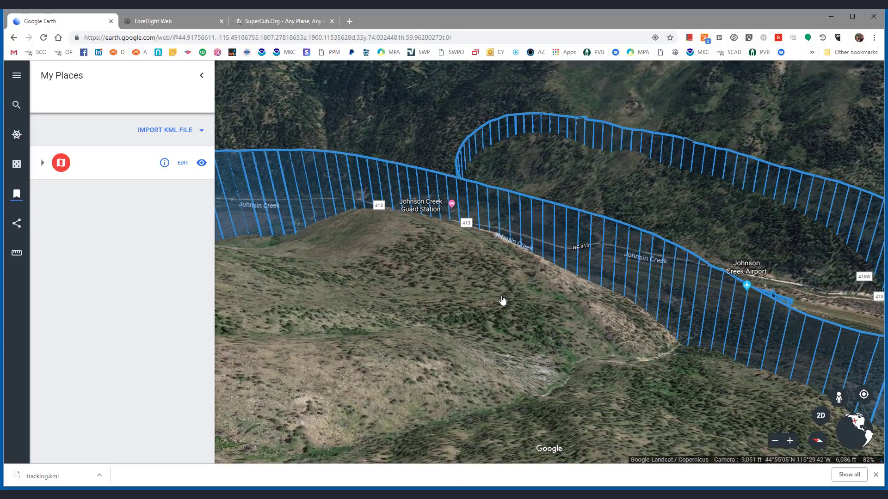
pyautogui.scroll(-2, 503, 301)
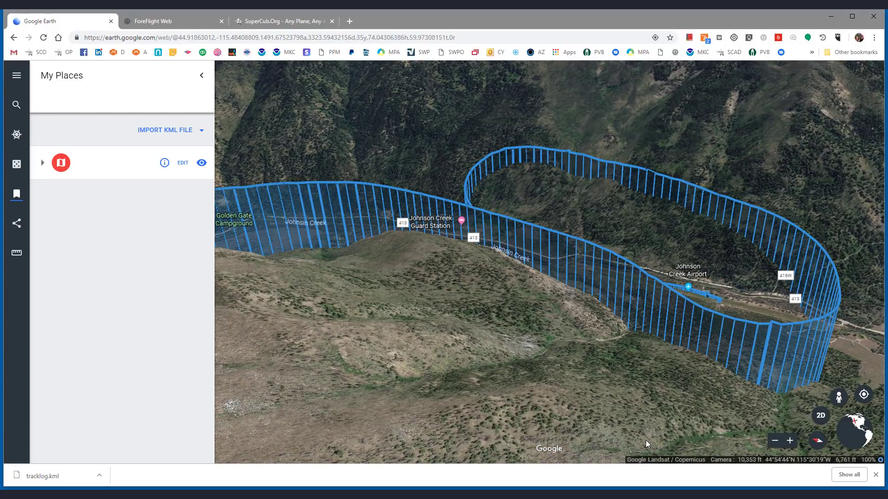
# - View the Johnson Creek Airport loop top-down in 2D, center it, and return to 3D
pyautogui.click(821, 418)
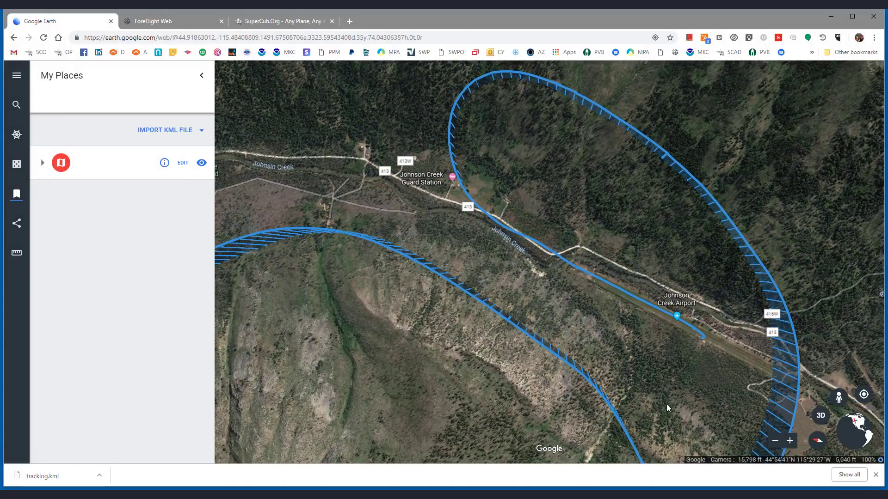
pyautogui.moveTo(667, 404); pyautogui.dragTo(550, 348)
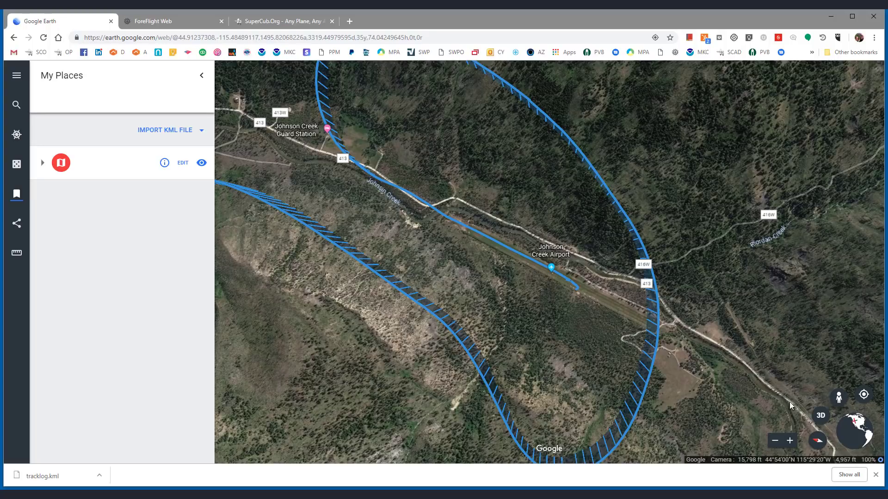
pyautogui.click(821, 416)
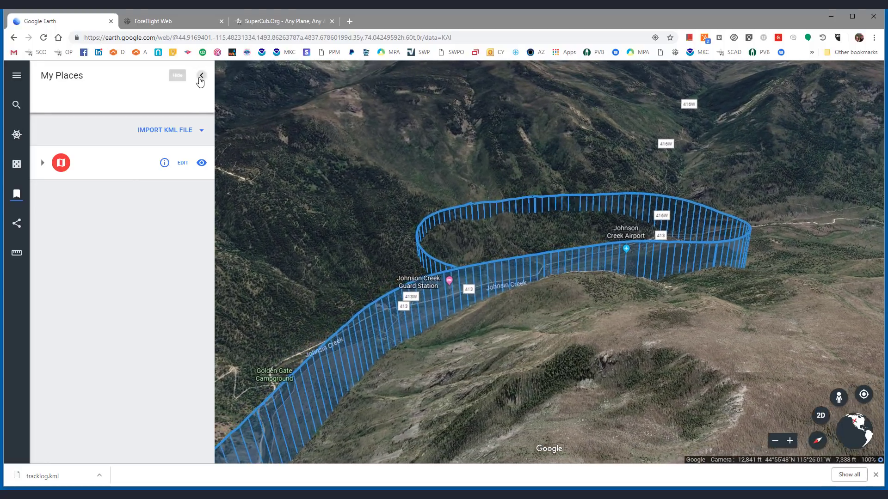
# - Collapse the My Places panel so the 3D track fills the map
pyautogui.click(202, 76)
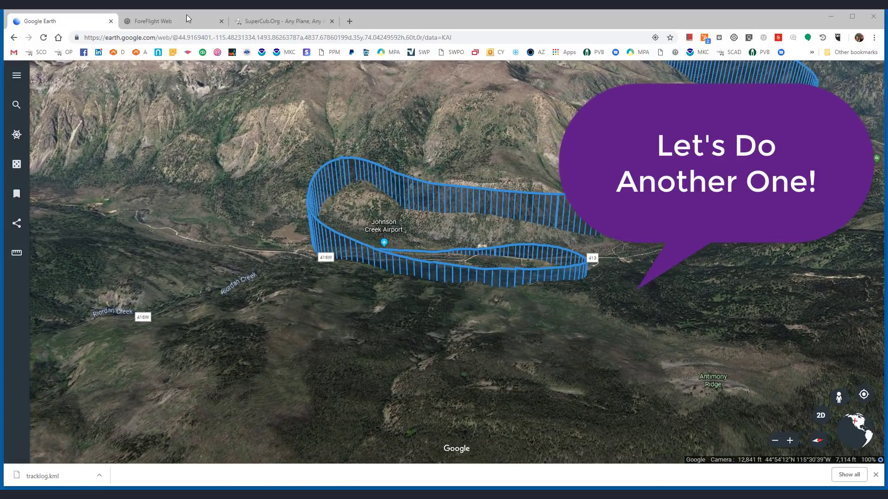
# - Open the Nov 28, 2018 KMKC-KMKC track log in ForeFlight Web
pyautogui.click(168, 22)
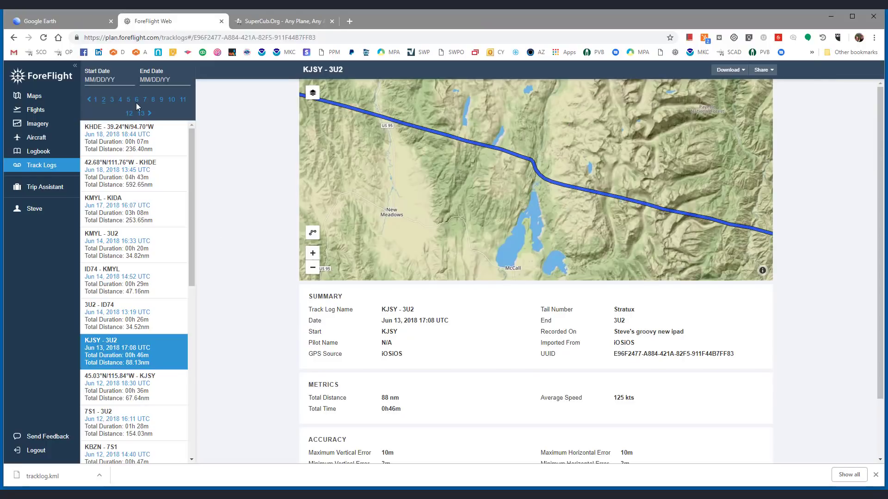
pyautogui.click(96, 101)
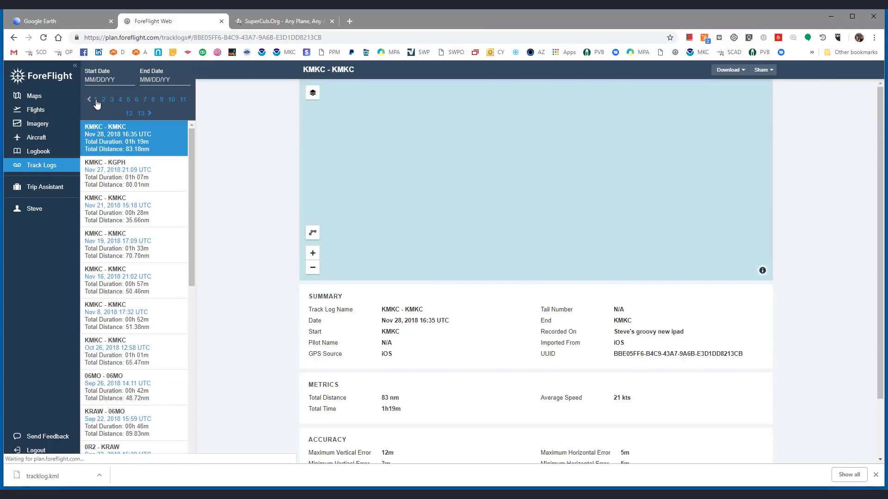
pyautogui.click(115, 138)
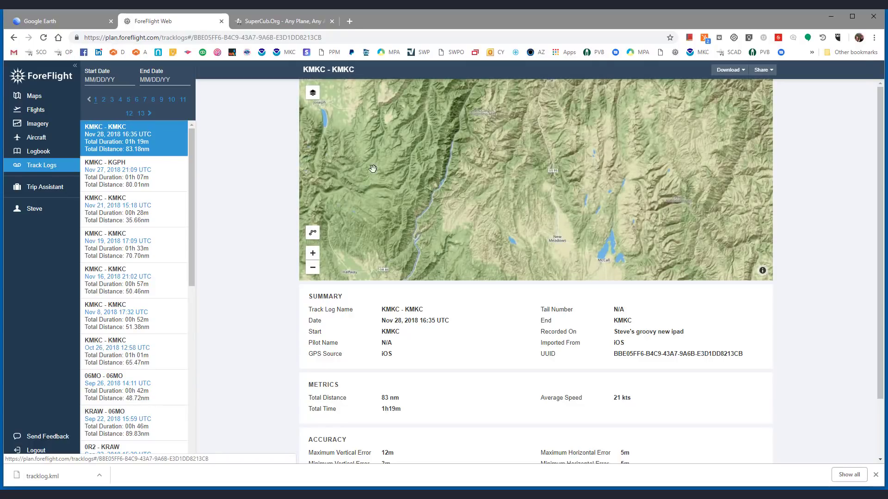
# - Follow the Kansas City track on the map and save it to the desktop as tracklog (1).kml
pyautogui.scroll(-3, 435, 200)
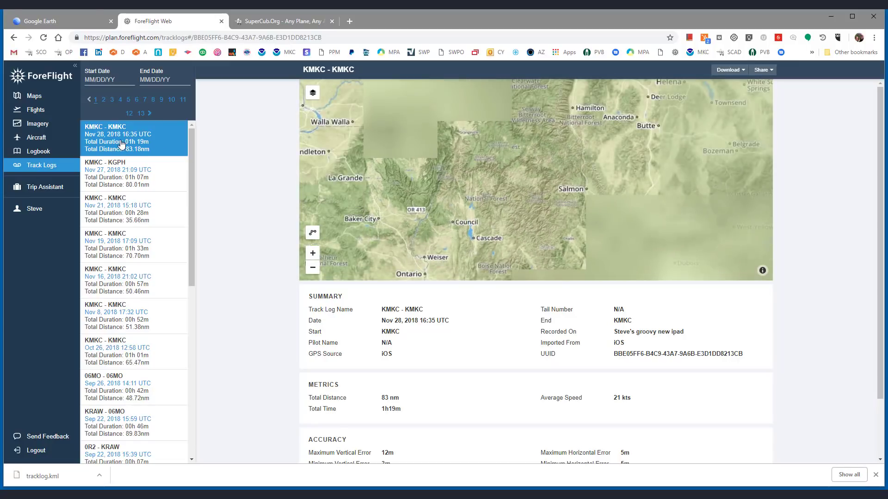
pyautogui.scroll(-4, 451, 218)
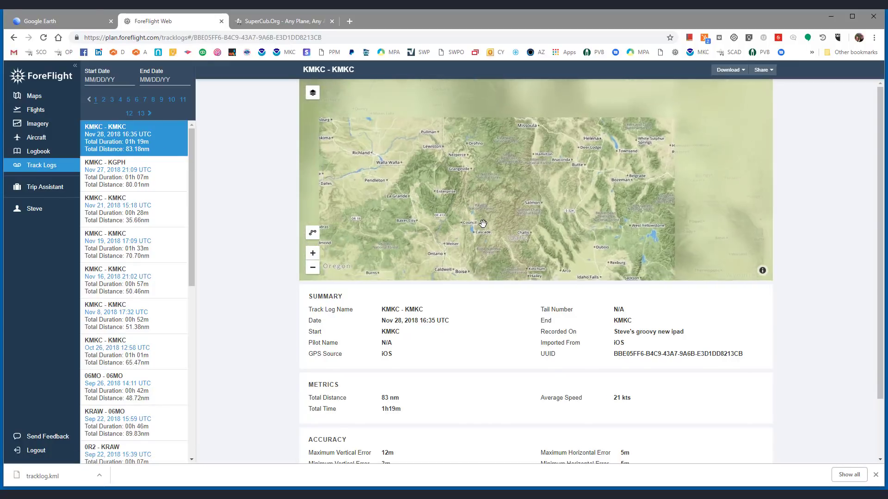
pyautogui.scroll(-2, 658, 232)
pyautogui.moveTo(658, 232); pyautogui.dragTo(559, 201)
pyautogui.scroll(3, 509, 192)
pyautogui.scroll(3, 557, 199)
pyautogui.scroll(1, 555, 197)
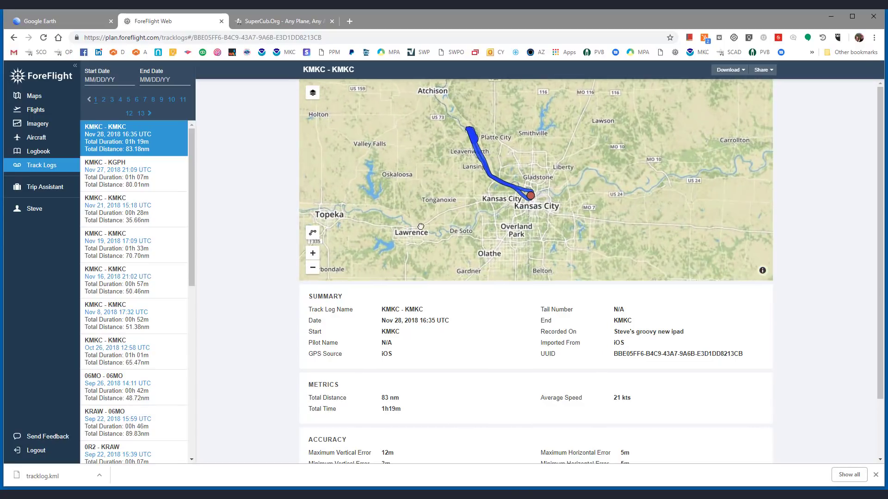
pyautogui.scroll(2, 394, 181)
pyautogui.scroll(2, 393, 181)
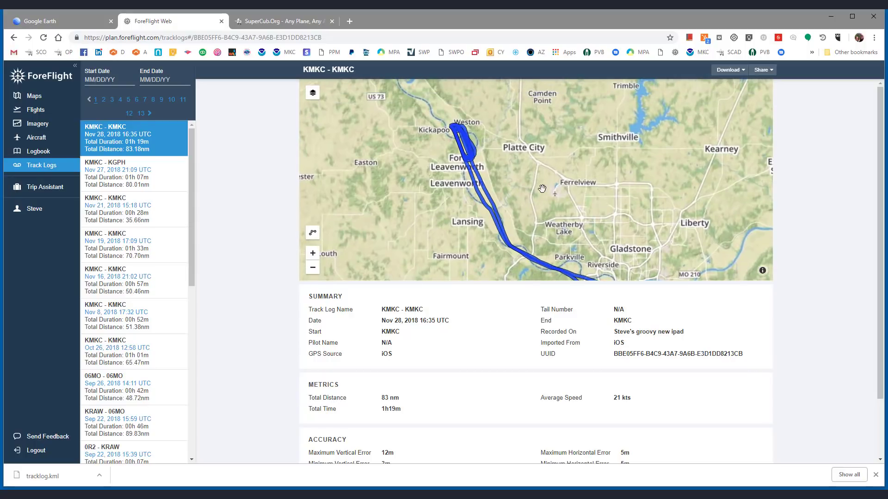
pyautogui.moveTo(492, 154); pyautogui.dragTo(513, 113)
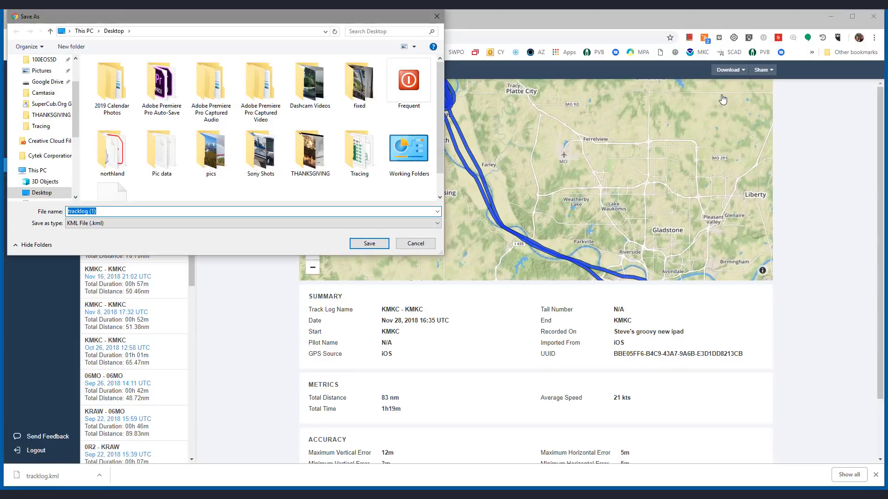
pyautogui.click(368, 244)
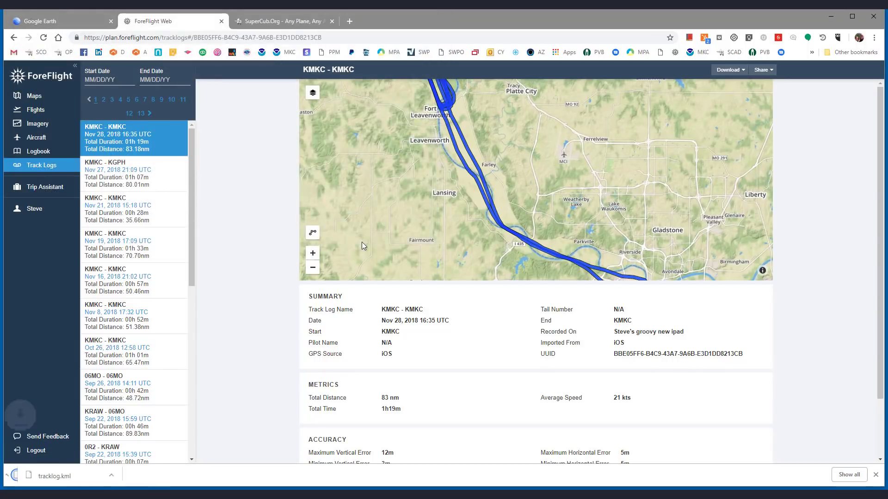
pyautogui.click(53, 17)
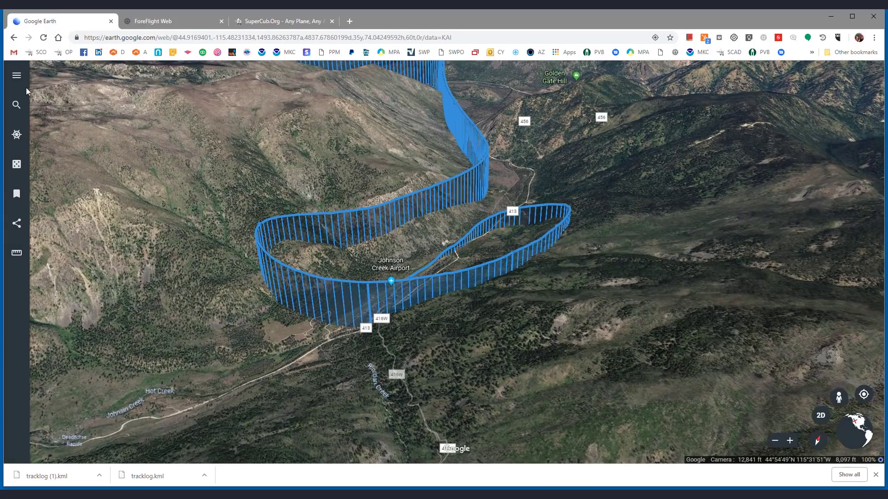
# - Import tracklog (1).kml from the computer through My Places
pyautogui.click(17, 193)
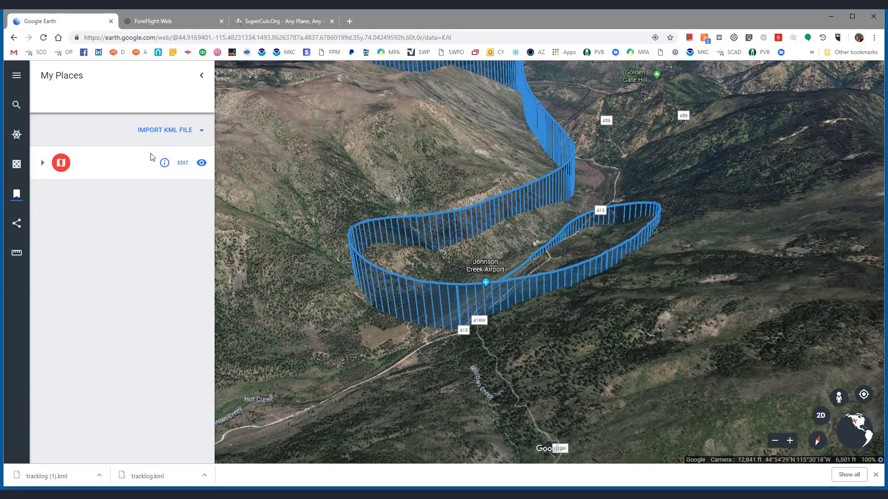
pyautogui.click(170, 134)
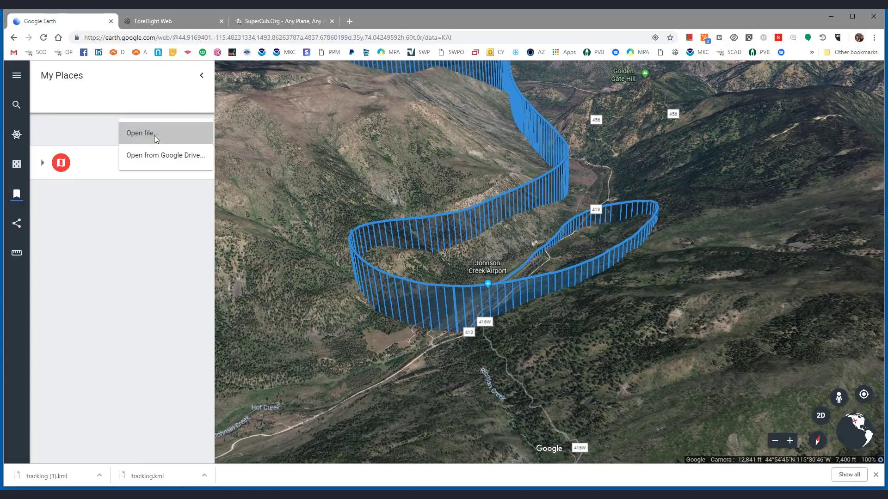
pyautogui.click(155, 137)
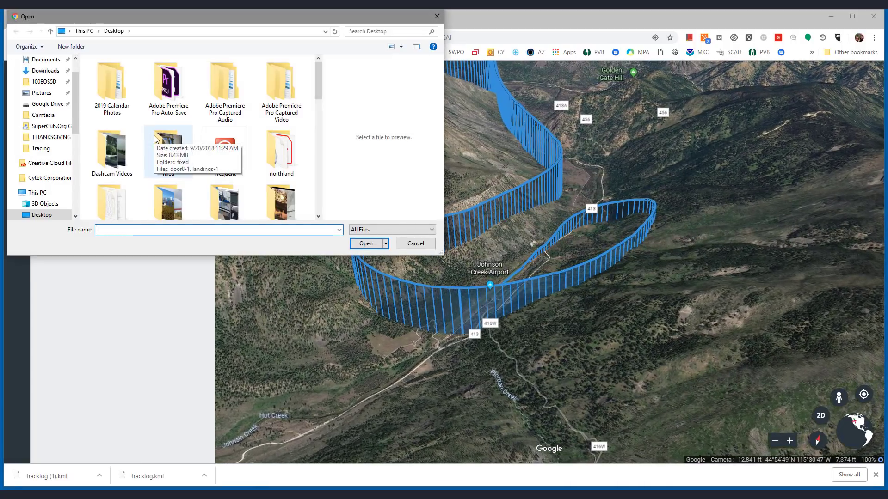
pyautogui.write('tracklog (1).kml')
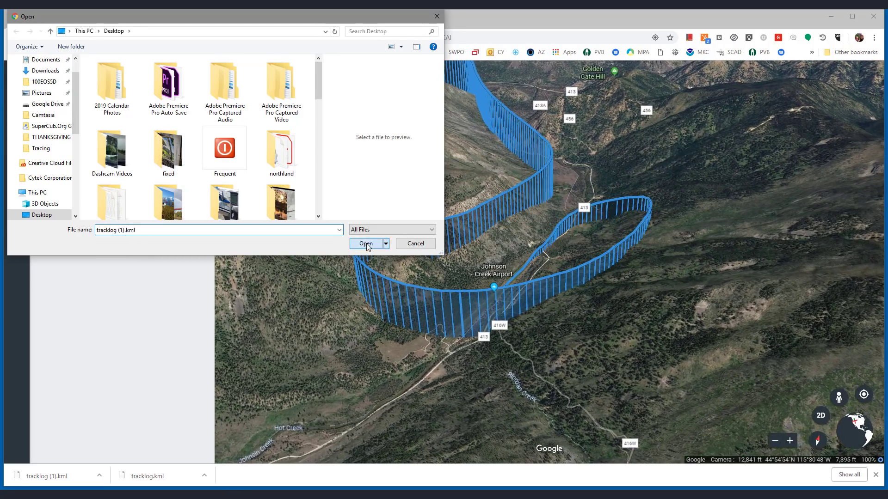
pyautogui.click(365, 244)
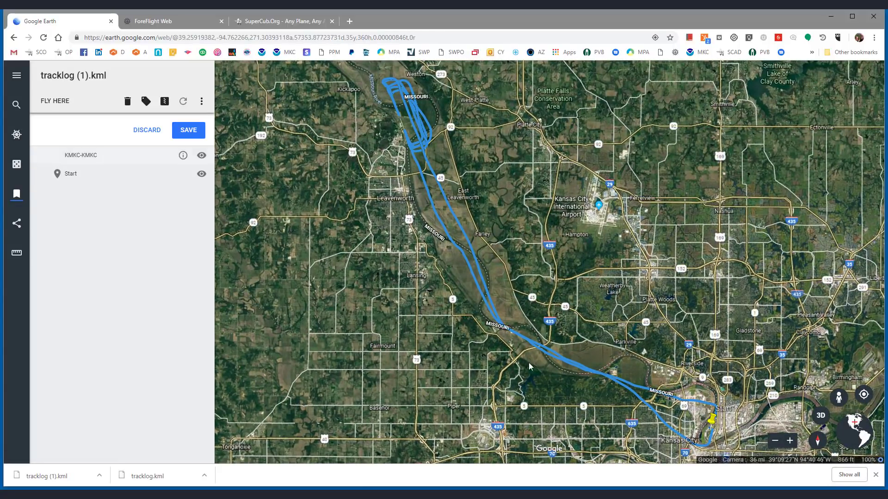
# - Center the track's northern loops and zoom in near Leavenworth
pyautogui.moveTo(350, 159); pyautogui.dragTo(473, 317)
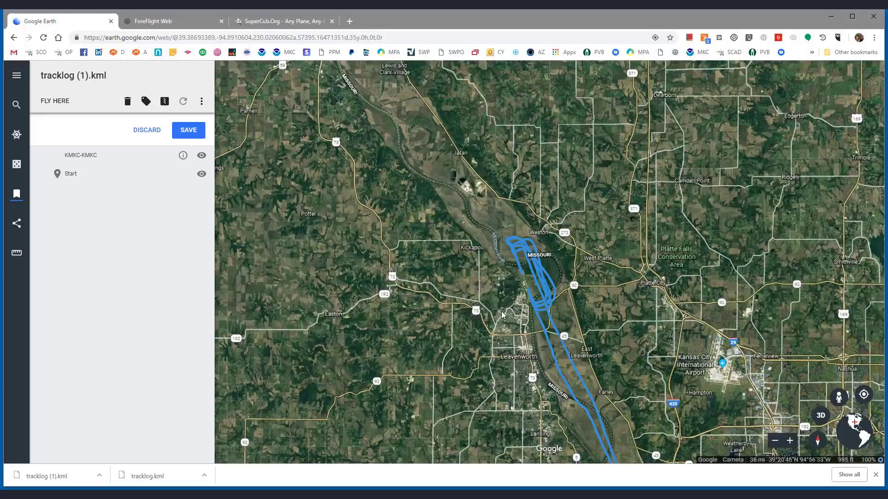
pyautogui.scroll(5, 500, 312)
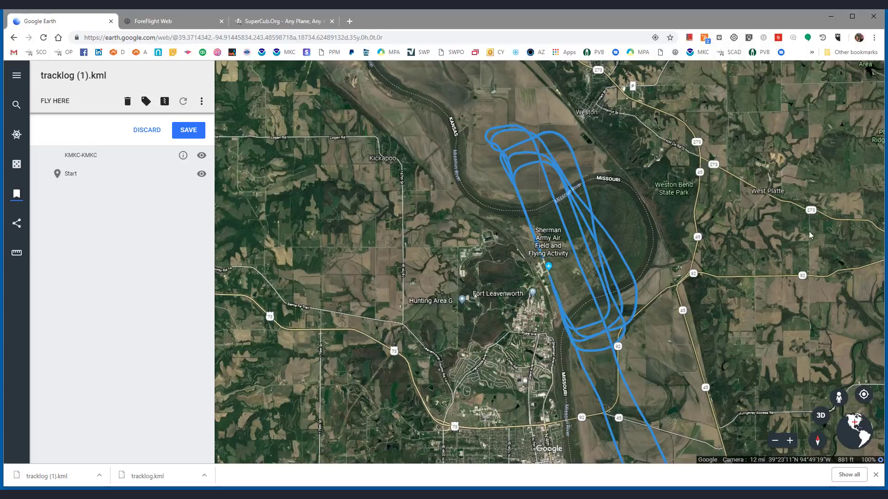
# - Tilt into 3D and frame the track's curtain over Sherman Army Air Field
pyautogui.click(819, 416)
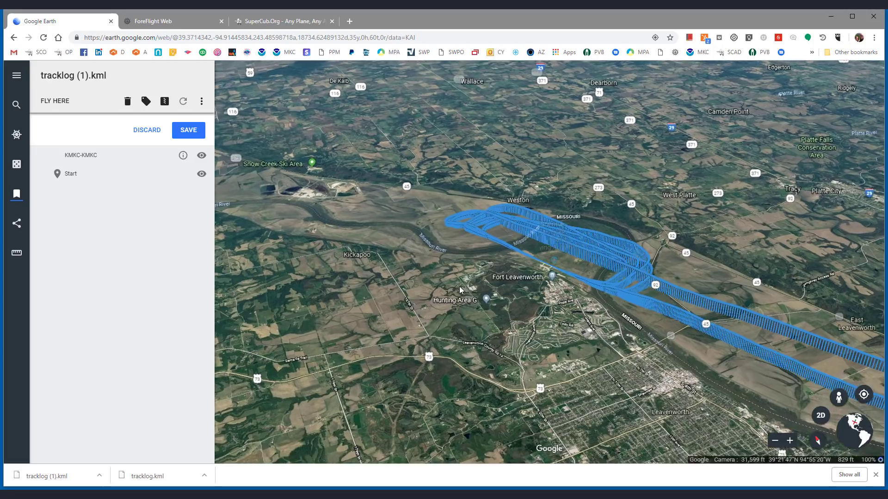
pyautogui.scroll(5, 485, 287)
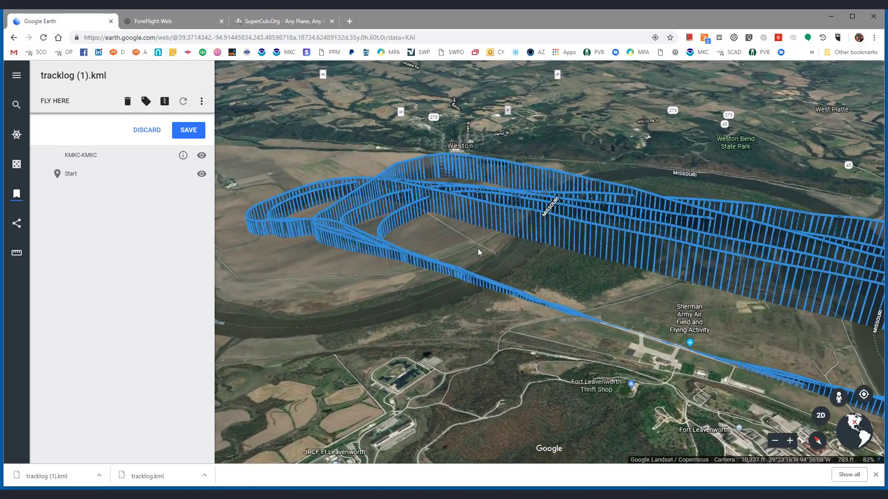
pyautogui.scroll(5, 478, 248)
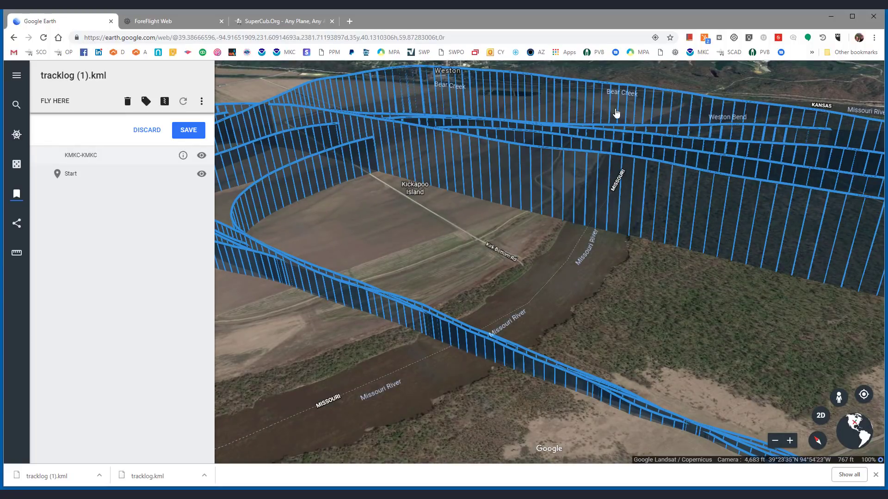
pyautogui.scroll(-3, 468, 266)
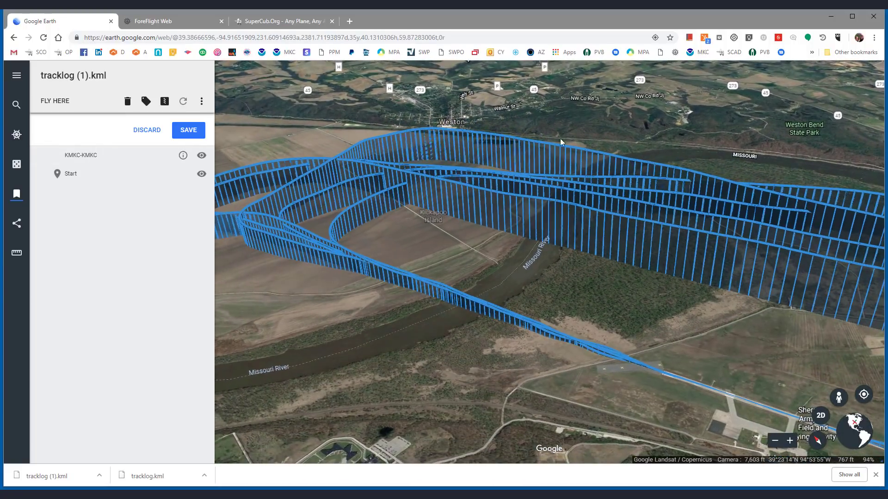
pyautogui.scroll(-3, 564, 273)
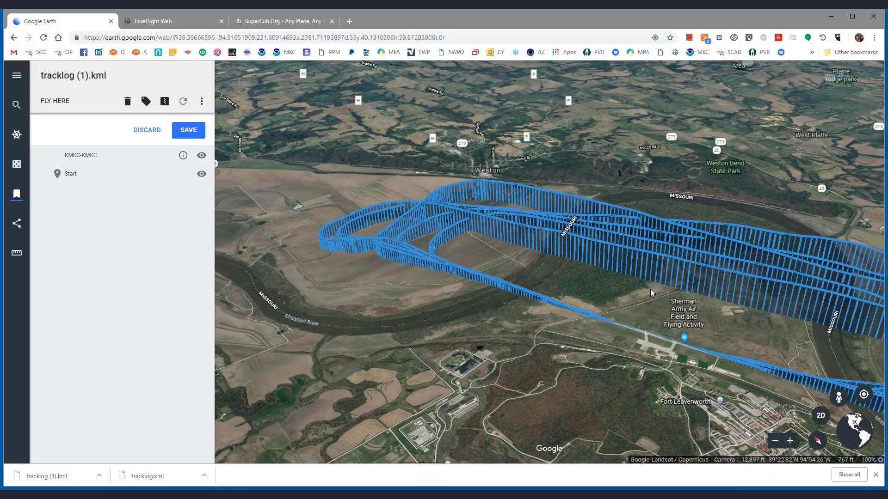
pyautogui.moveTo(650, 289); pyautogui.dragTo(570, 259)
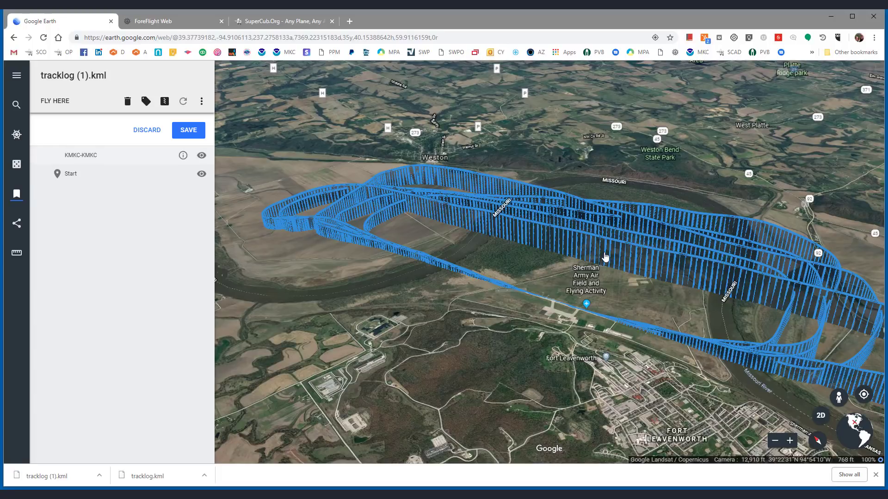
# - Re-toggle the 3D view, save tracklog (1).kml to My Places, and collapse the side panel
pyautogui.click(820, 419)
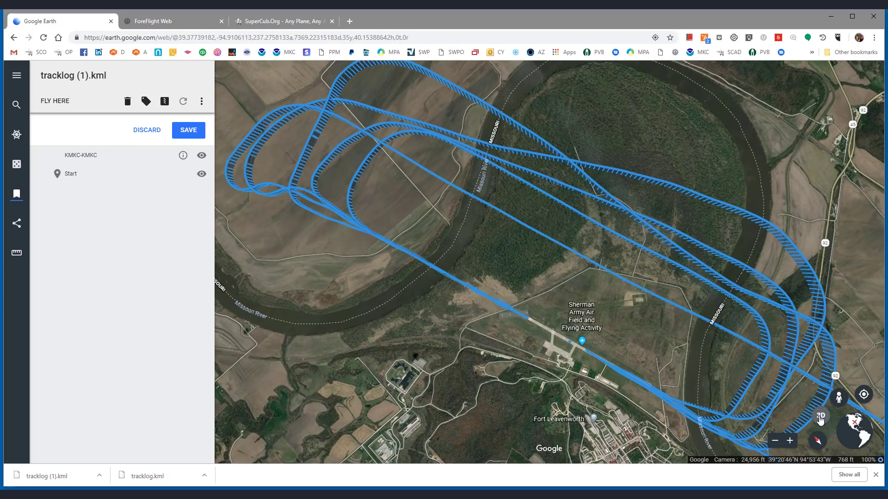
pyautogui.click(820, 418)
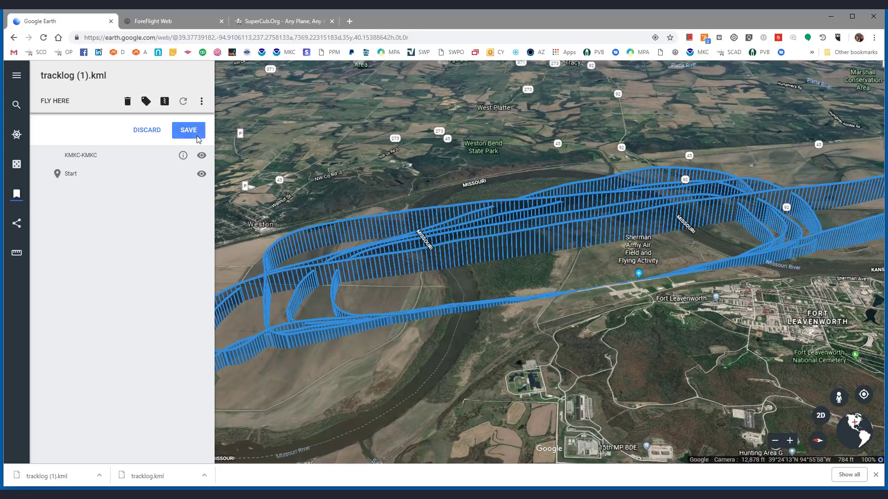
pyautogui.click(188, 130)
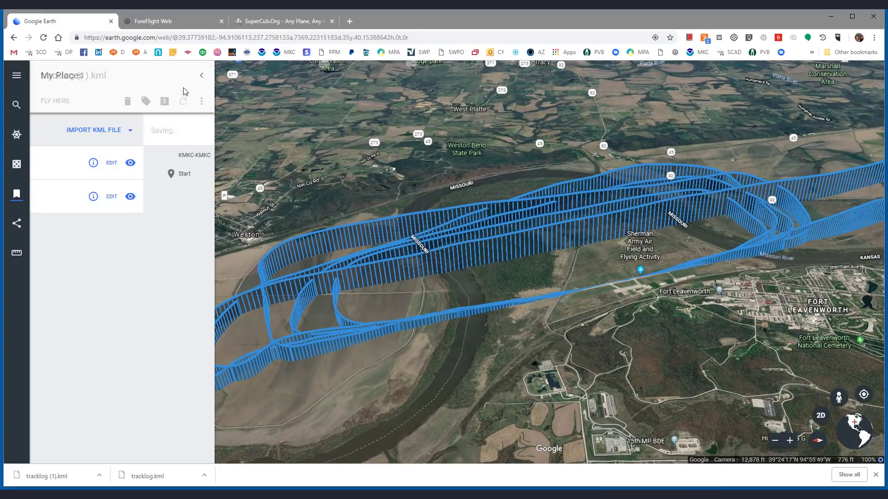
pyautogui.click(201, 78)
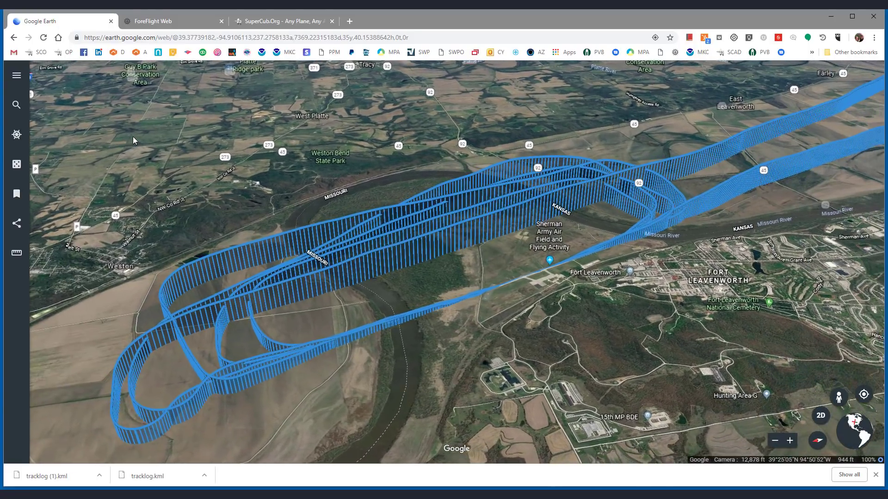